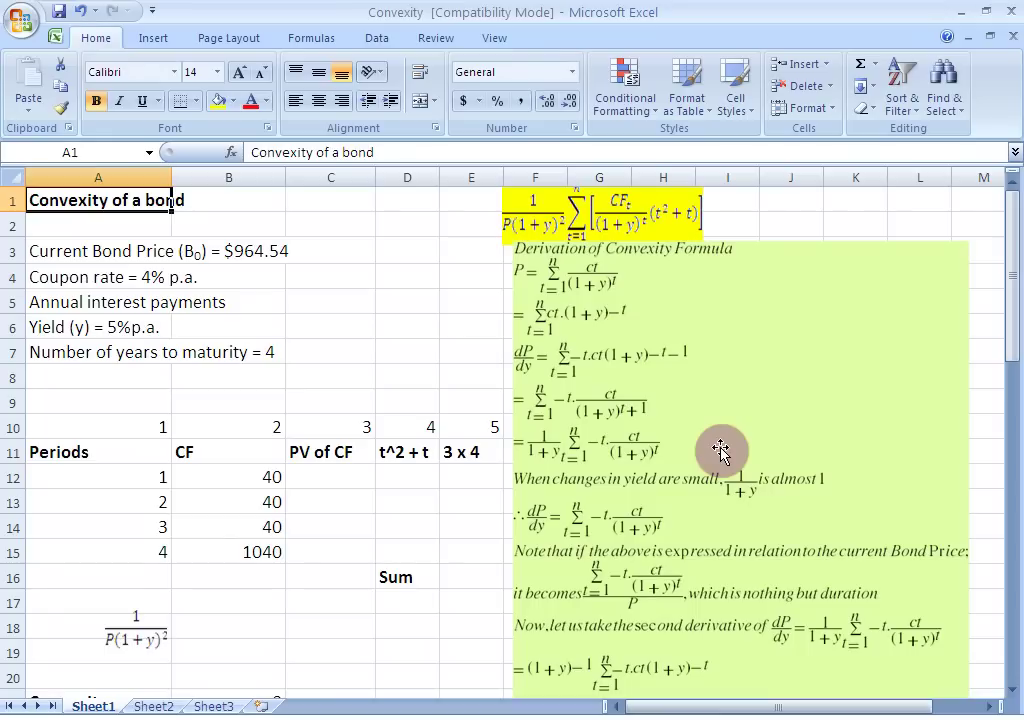
Review the convexity formula and the bond's price, coupon rate, payment frequency, yield and years to maturity
click(630, 218)
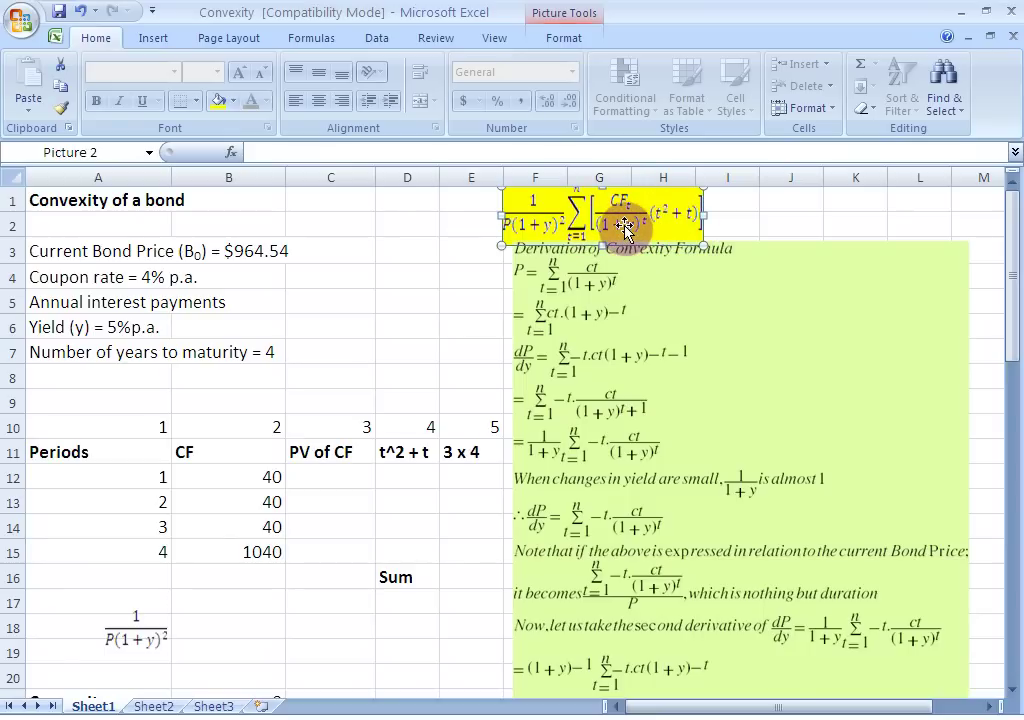
click(120, 256)
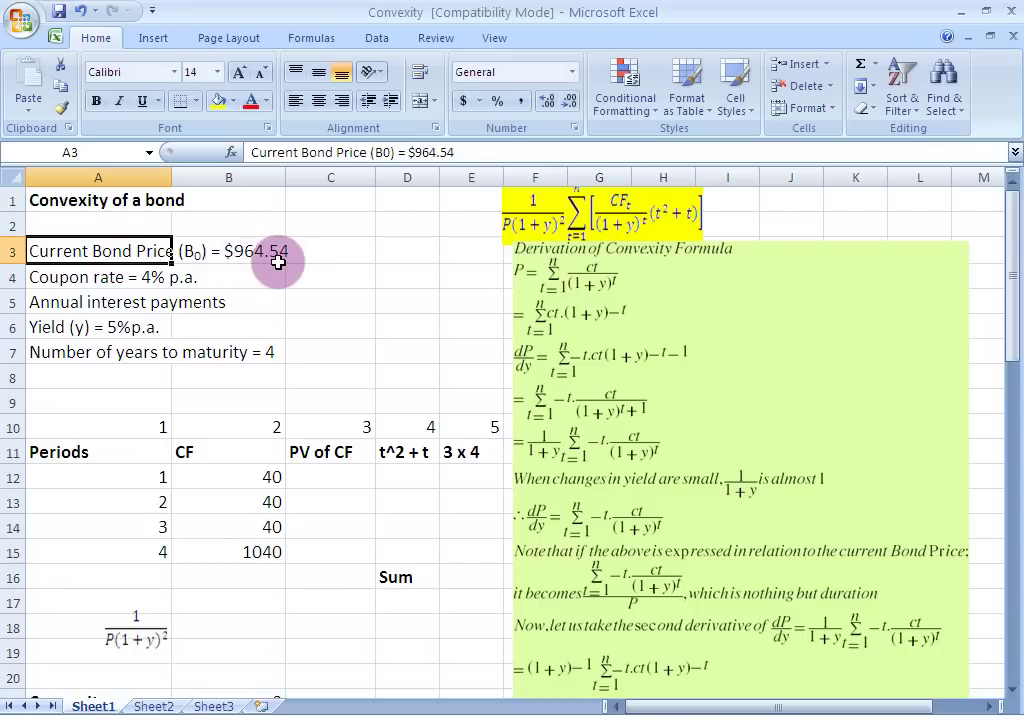
click(145, 280)
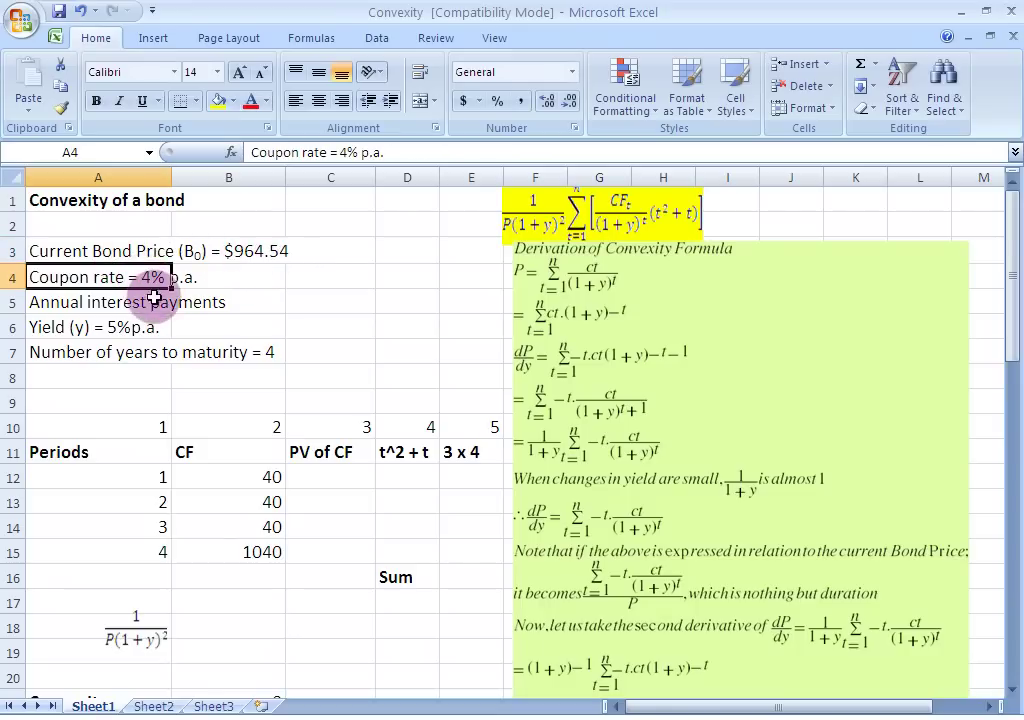
click(158, 309)
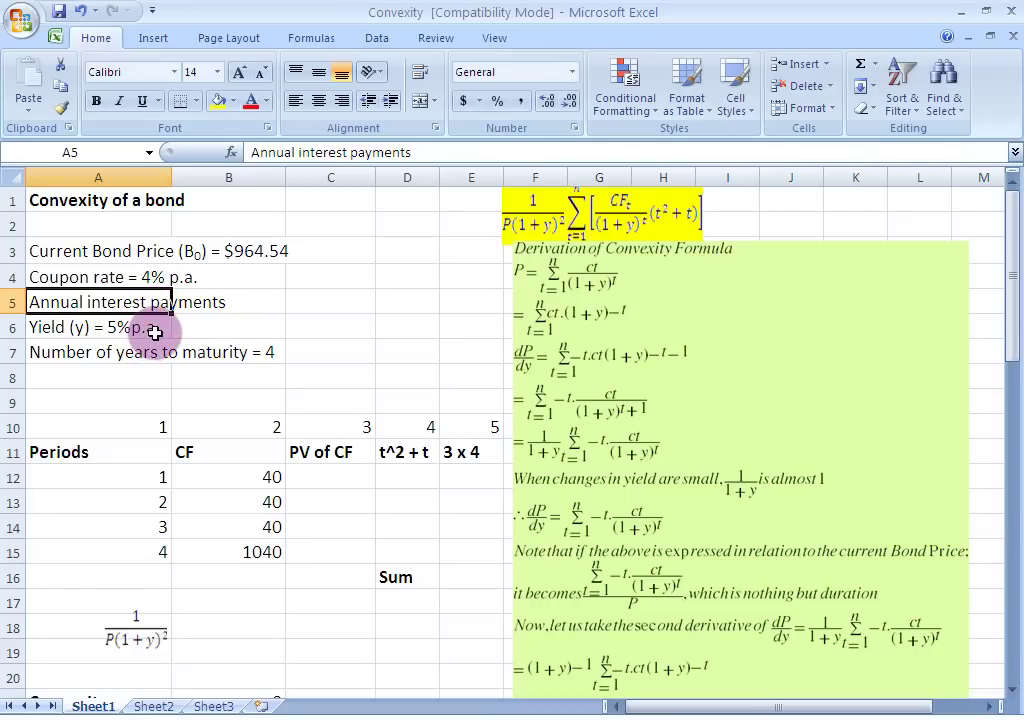
click(155, 333)
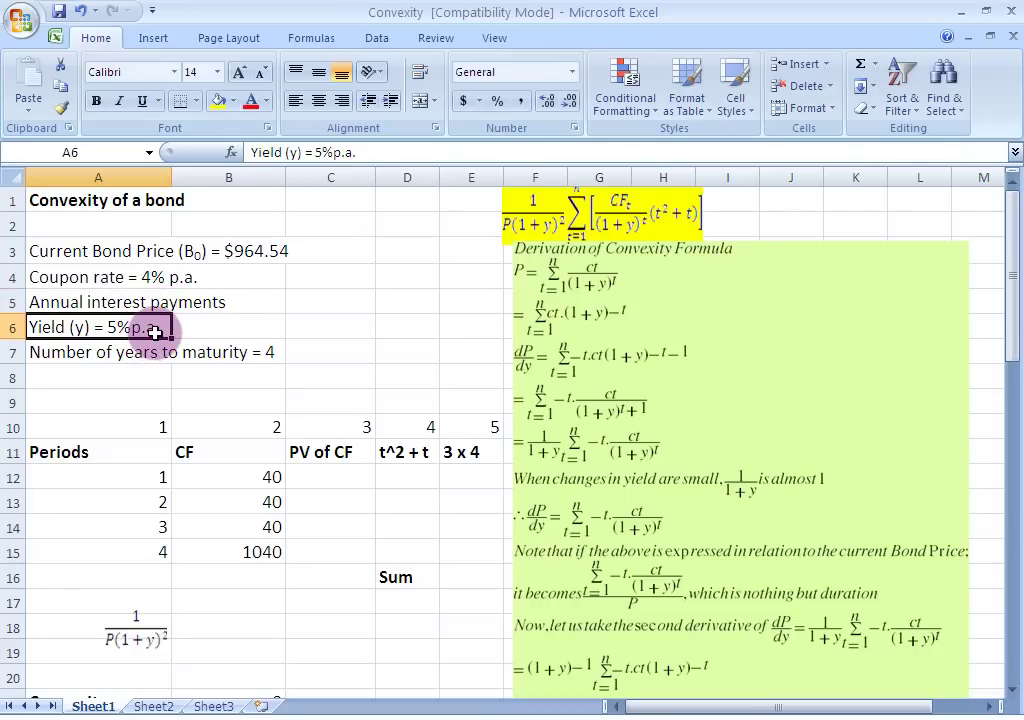
click(249, 356)
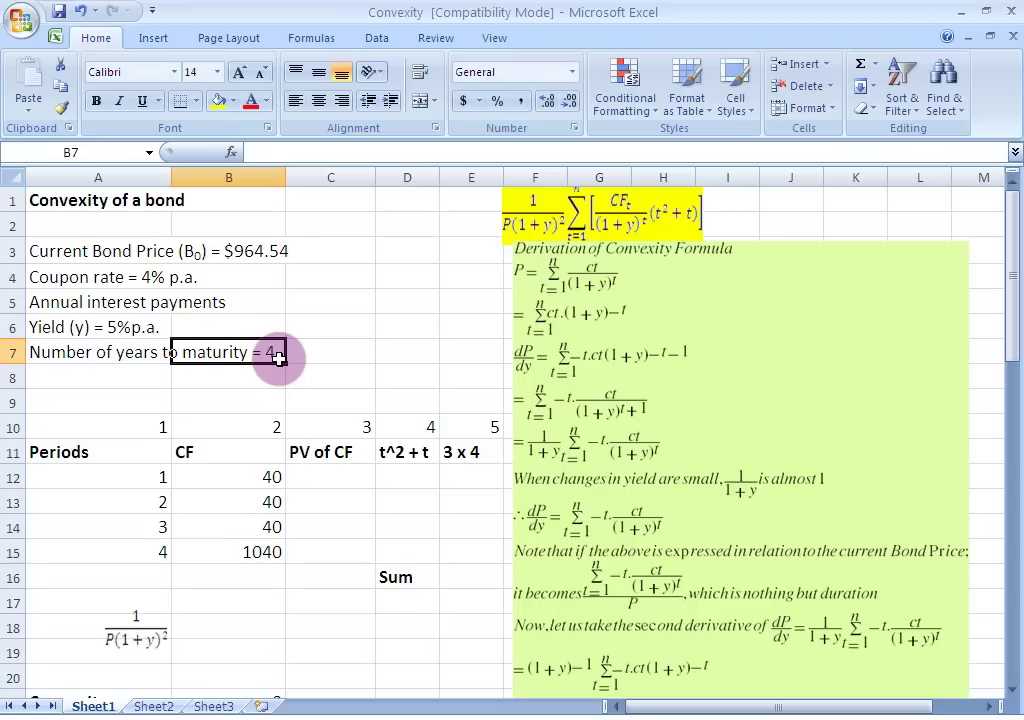
Examine the Periods and CF columns for periods 1 to 4, including the PV of CF heading
click(50, 452)
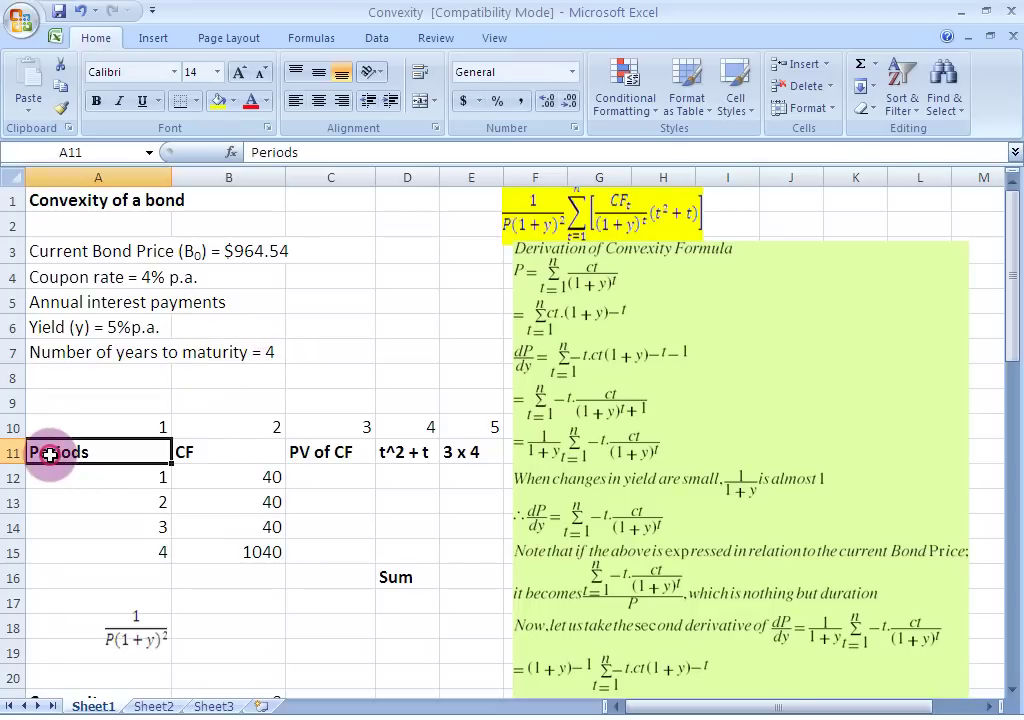
click(128, 478)
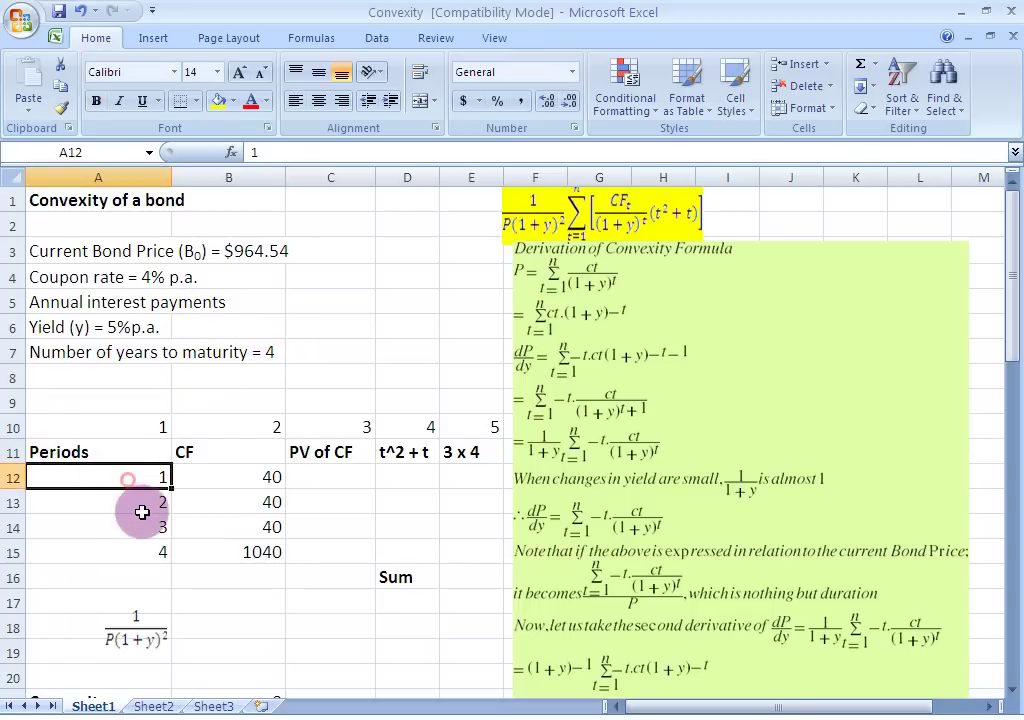
click(142, 525)
click(145, 555)
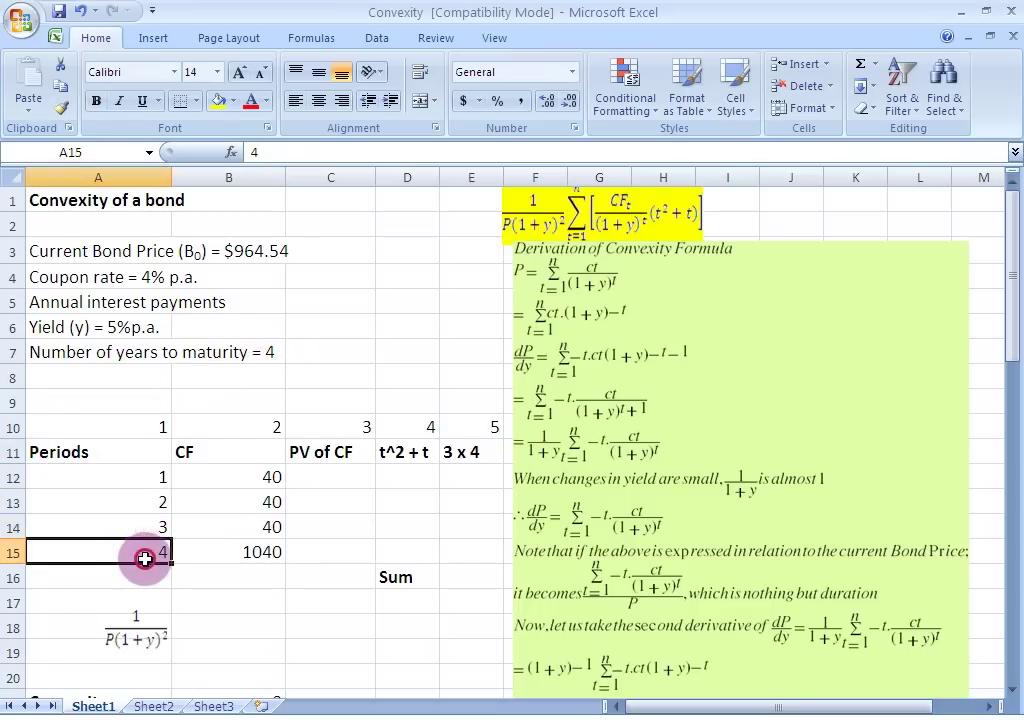
click(195, 452)
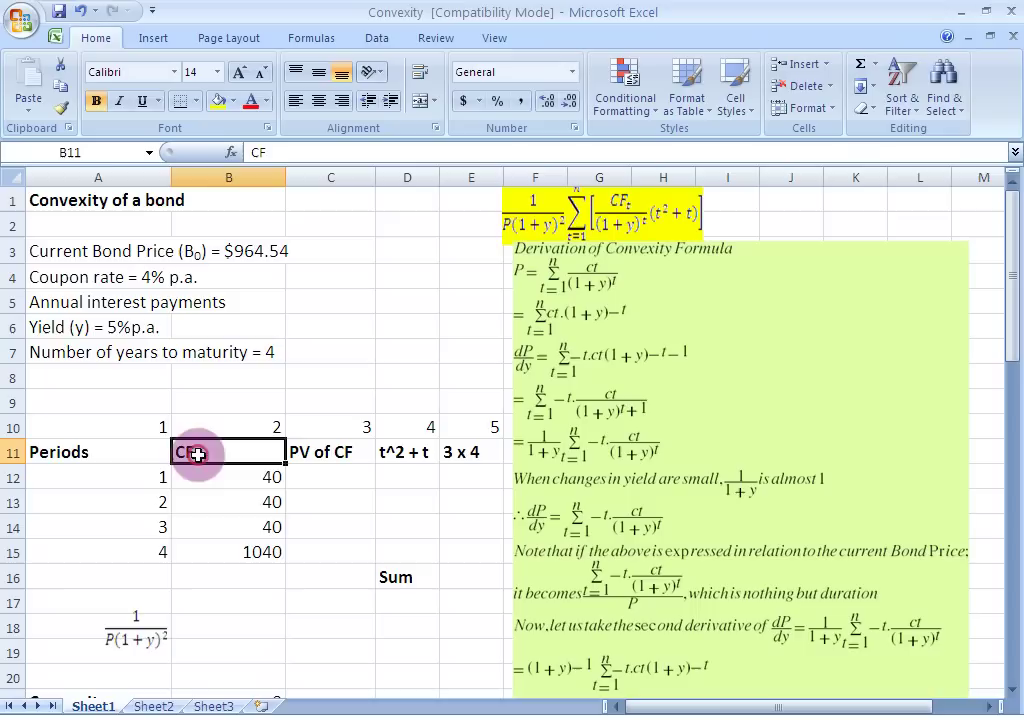
click(250, 479)
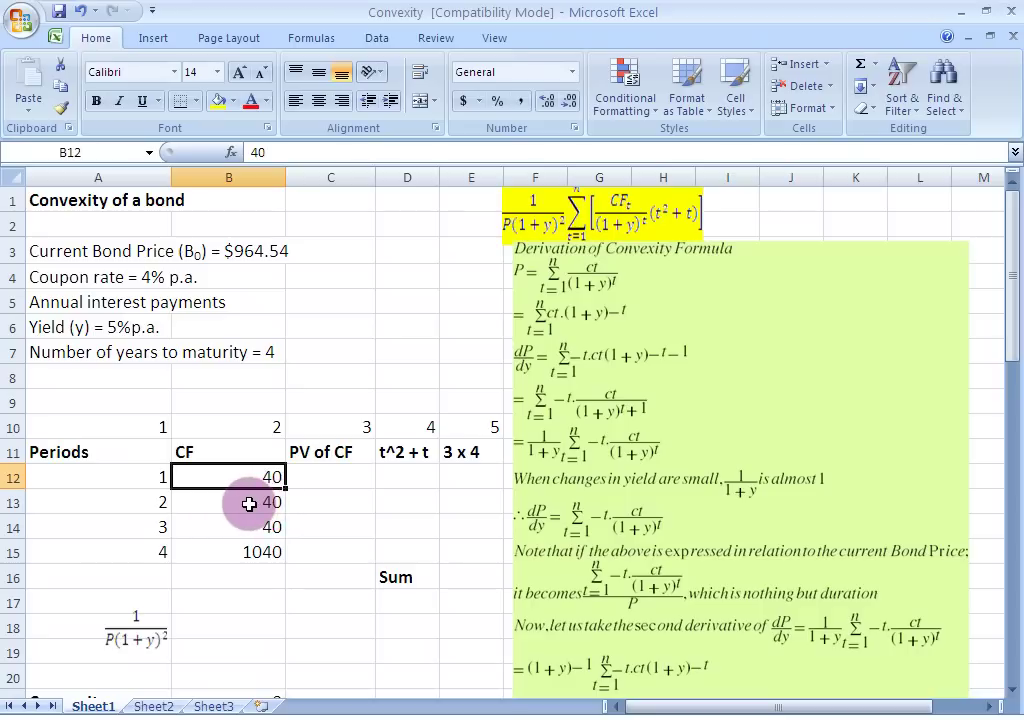
click(246, 503)
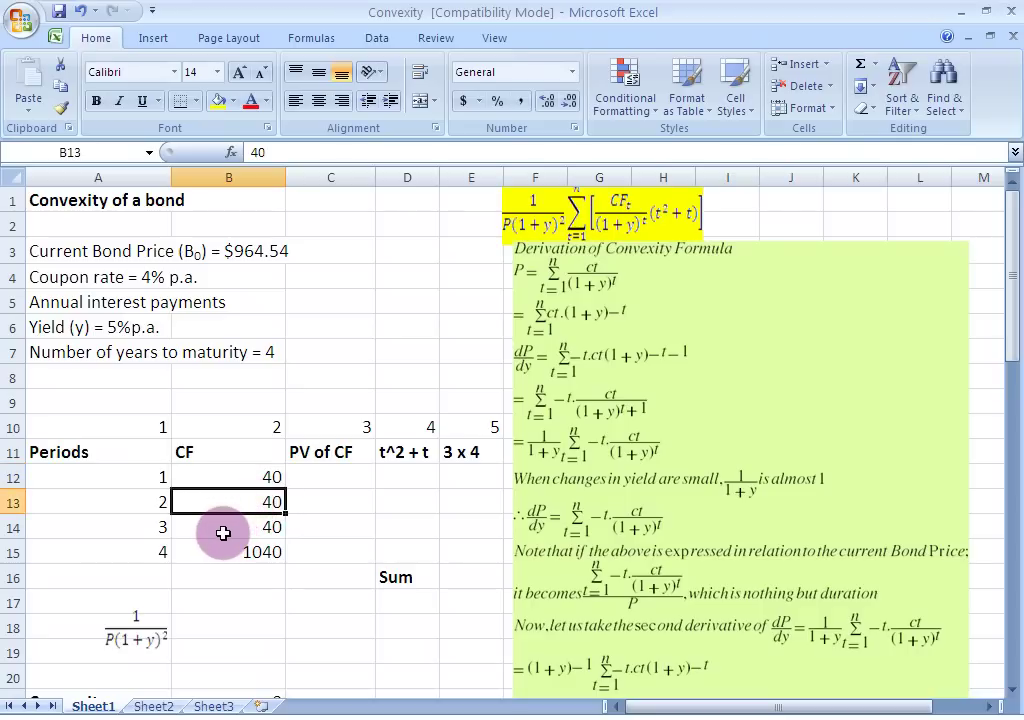
click(223, 531)
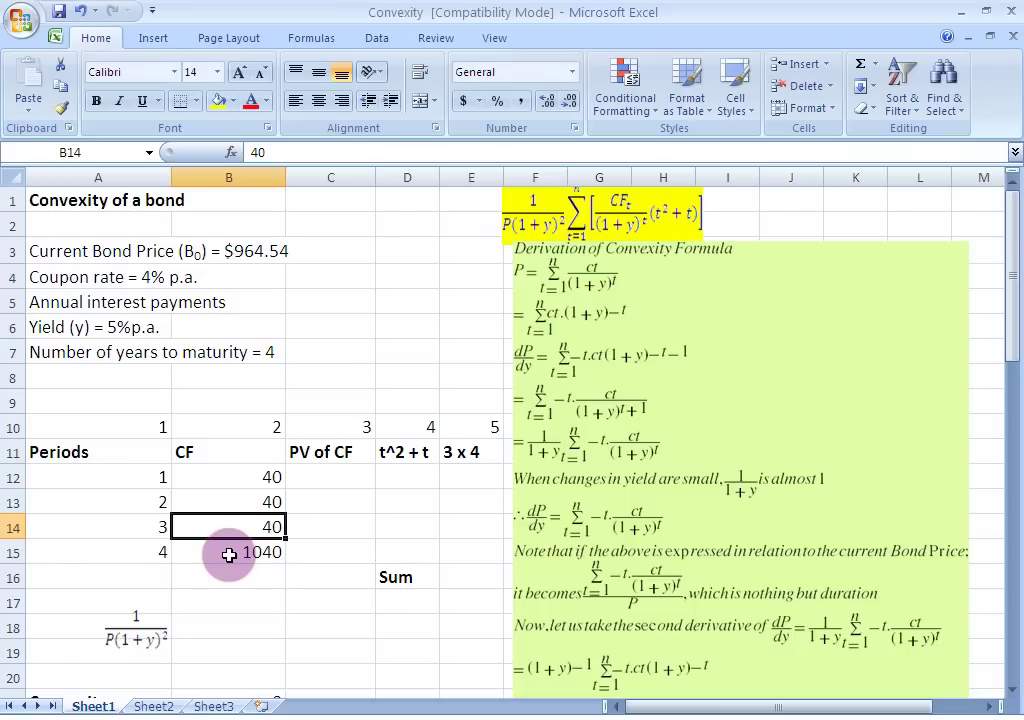
click(229, 555)
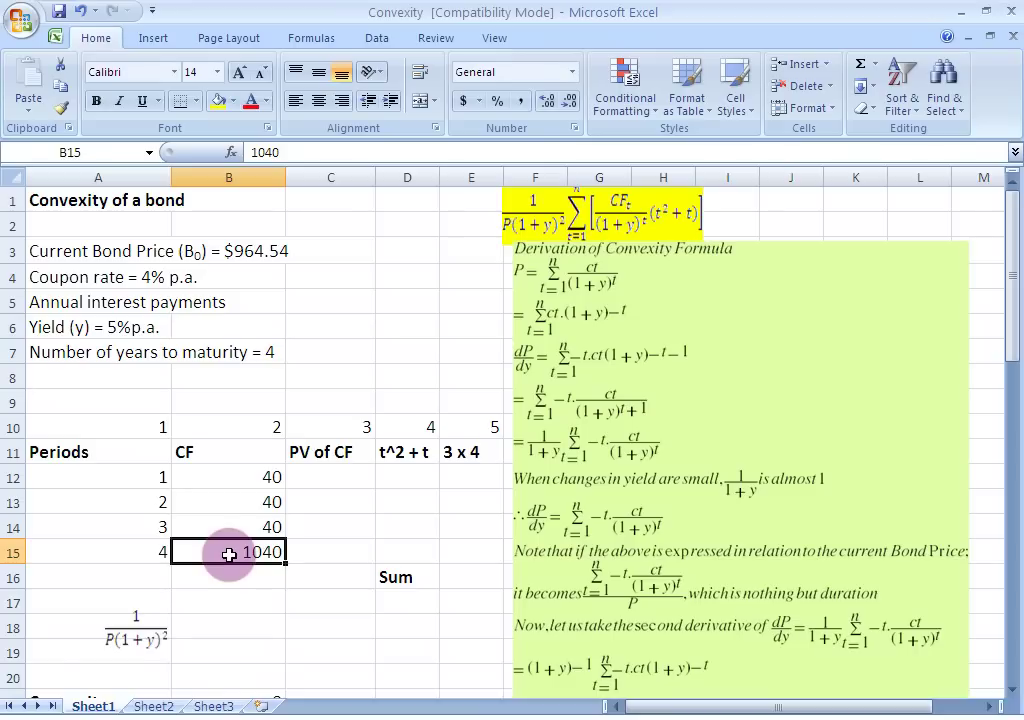
click(324, 456)
click(268, 480)
drag(268, 483, 268, 548)
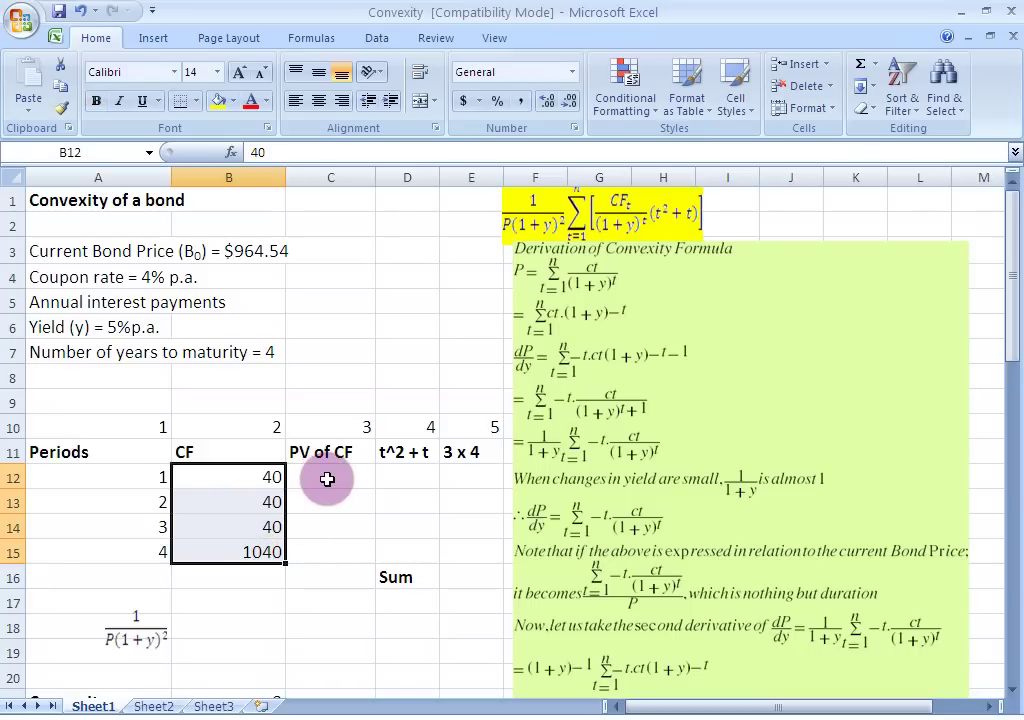
Calculate the present value of the period 1 cash flow in C12 with =(B12/1.05)
click(327, 479)
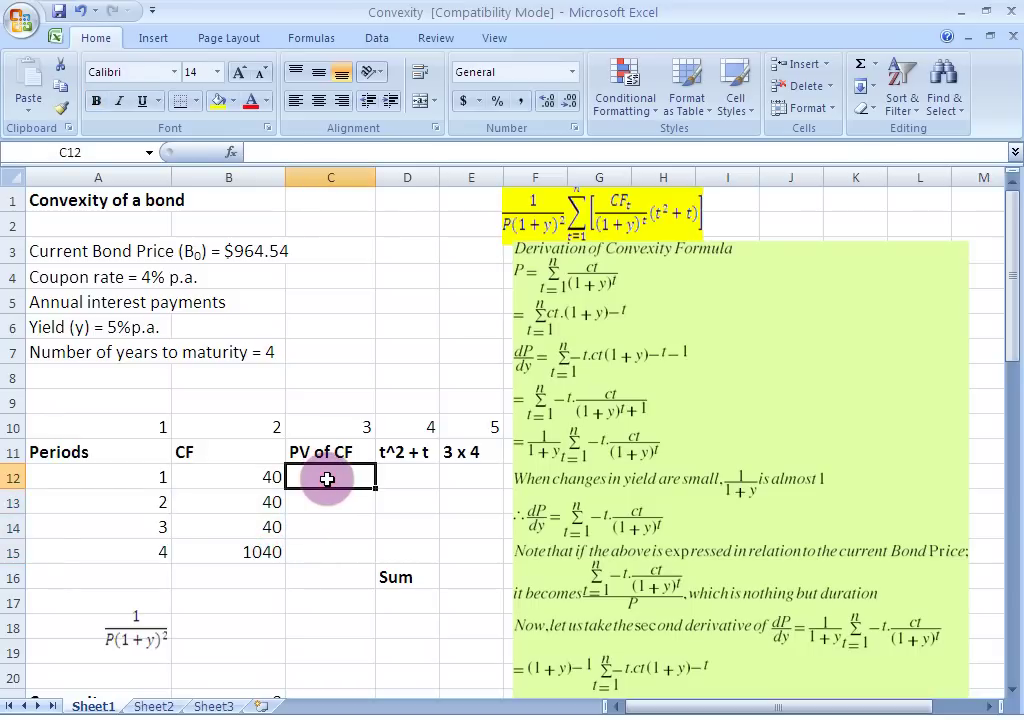
text(=()
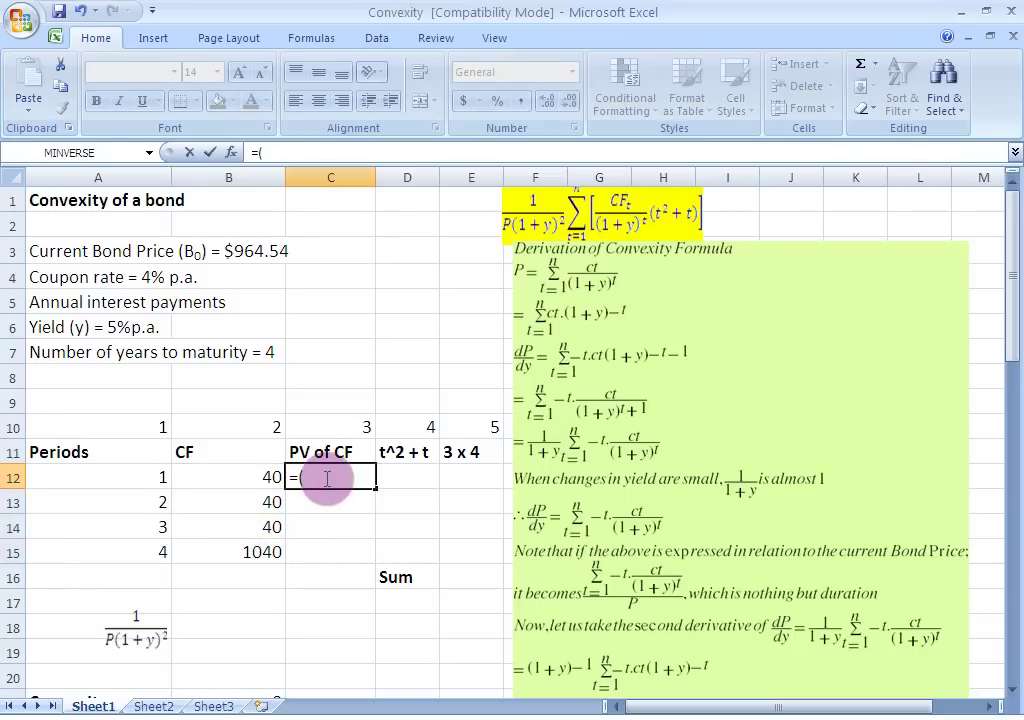
click(249, 478)
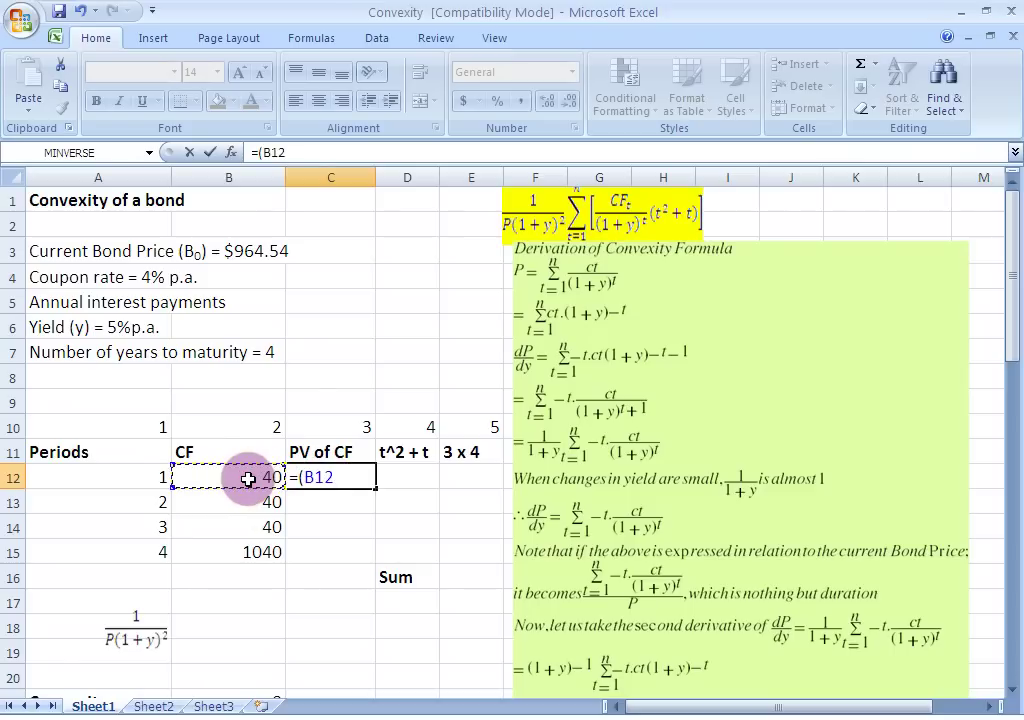
text(/1.05))
key(Return)
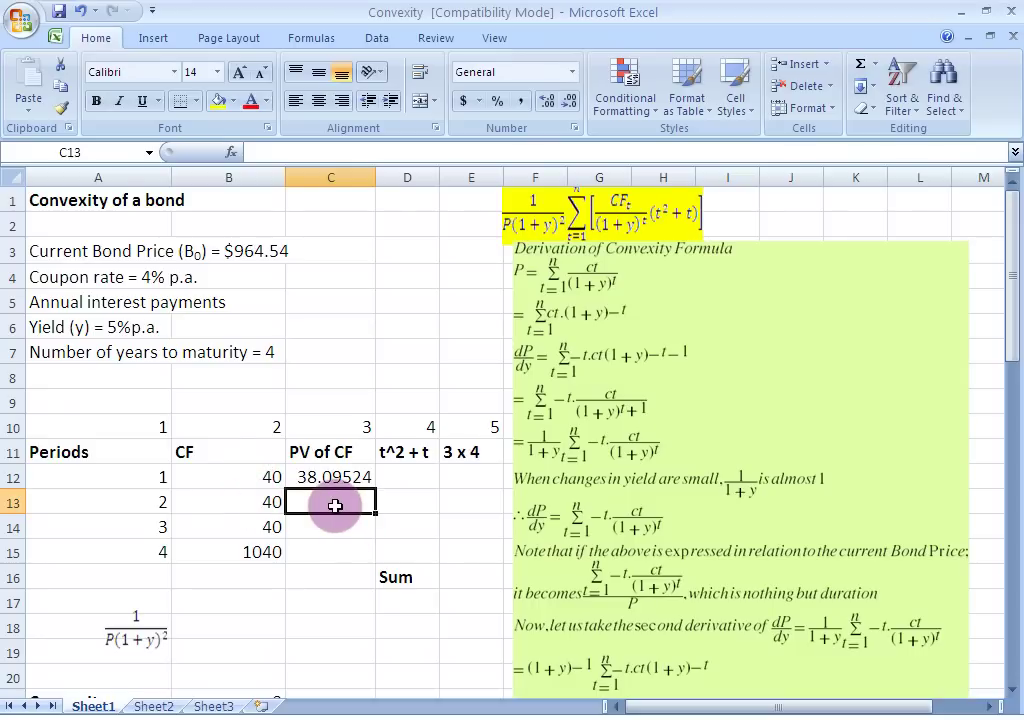
Enter =(B13/(1.05)^2) in C13 for the period 2 present value and fill it down to C15
text(=()
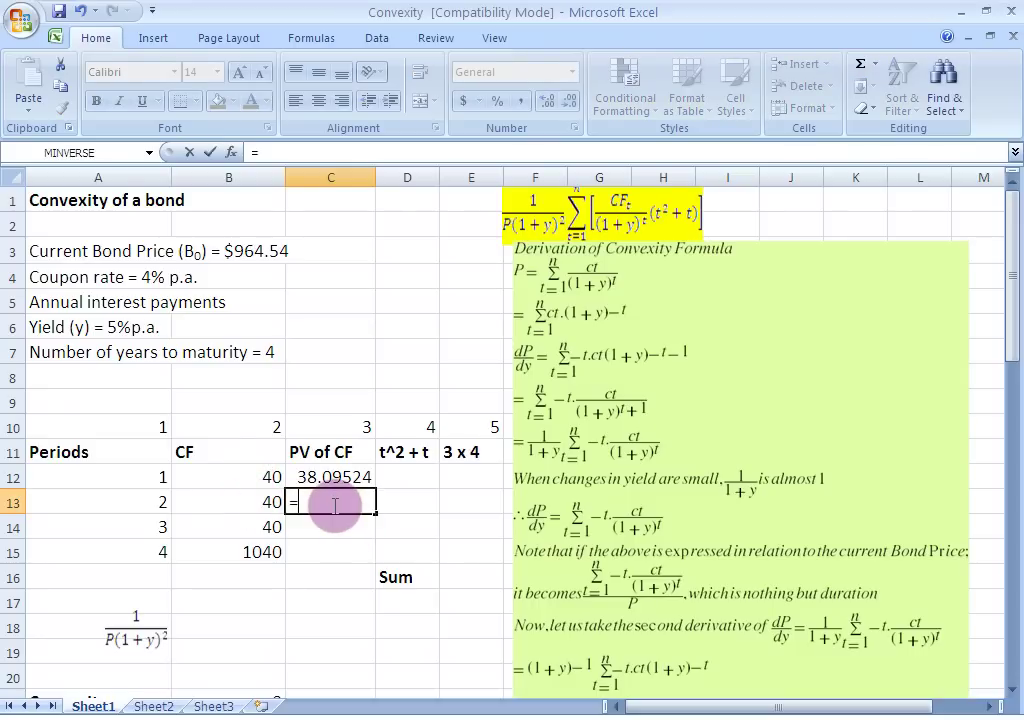
click(267, 502)
text(/)
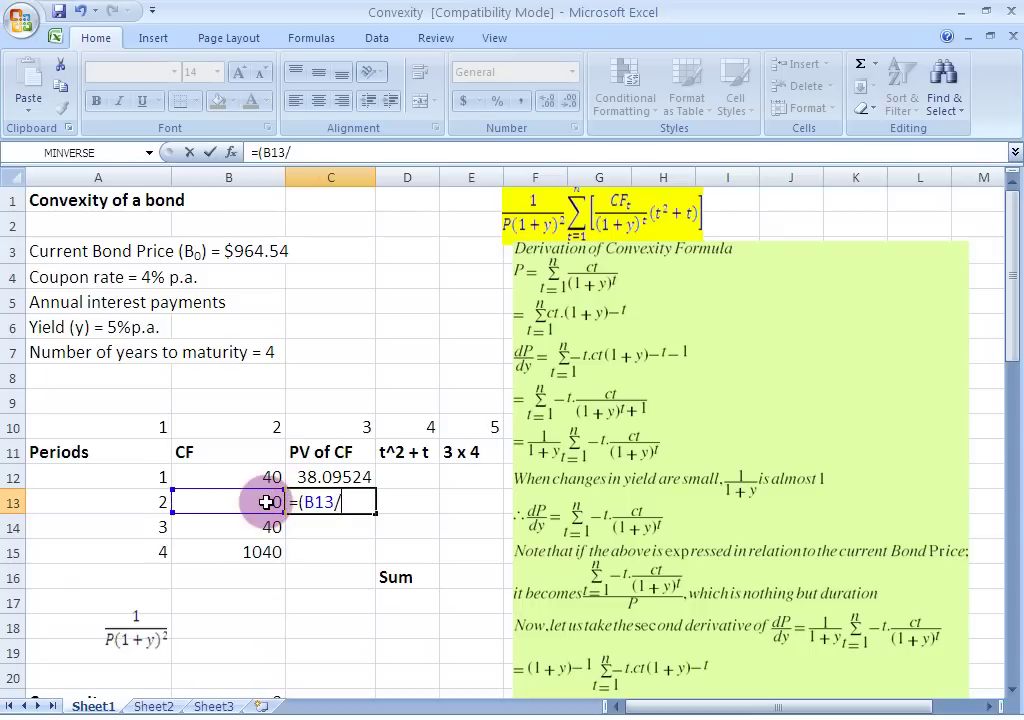
text((1.05))
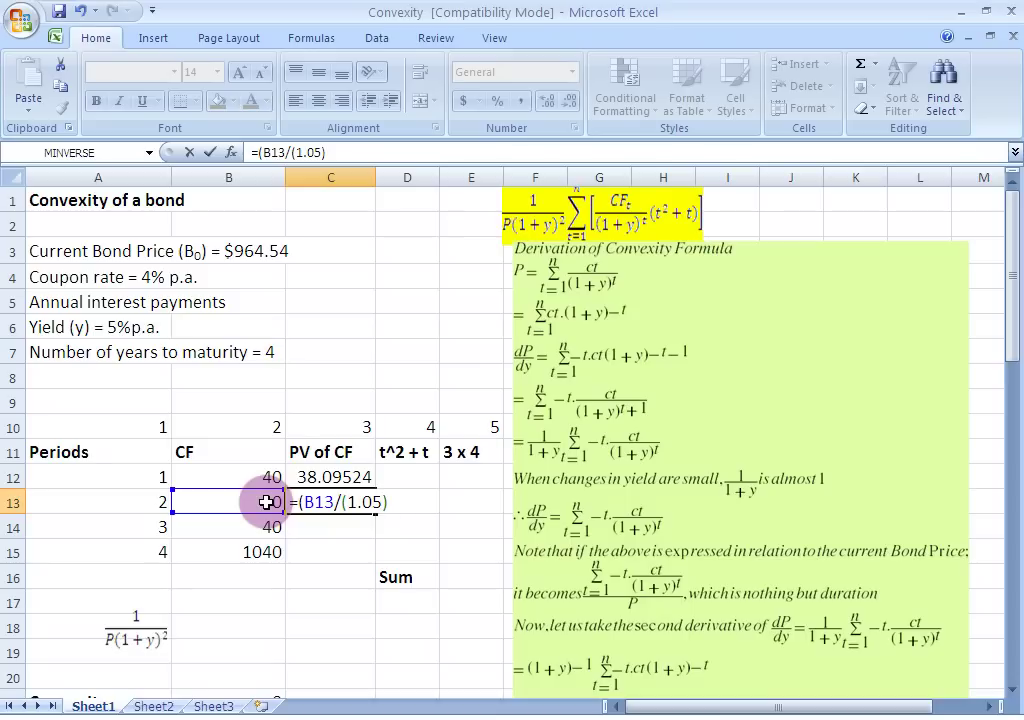
text(^2)
key(Return)
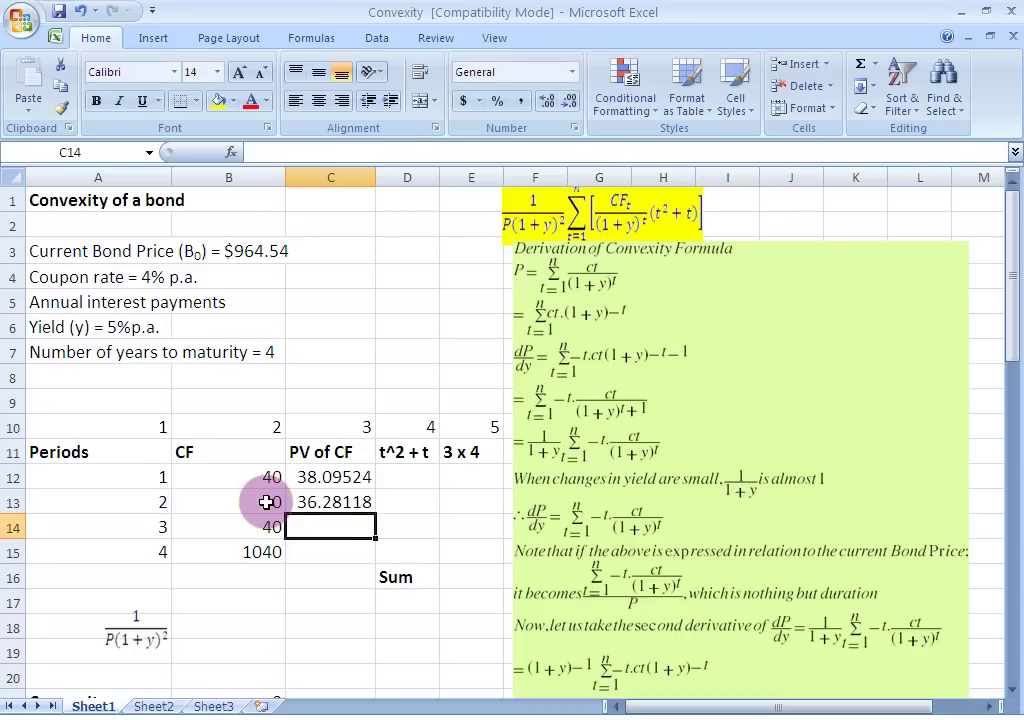
click(349, 504)
drag(373, 512, 362, 553)
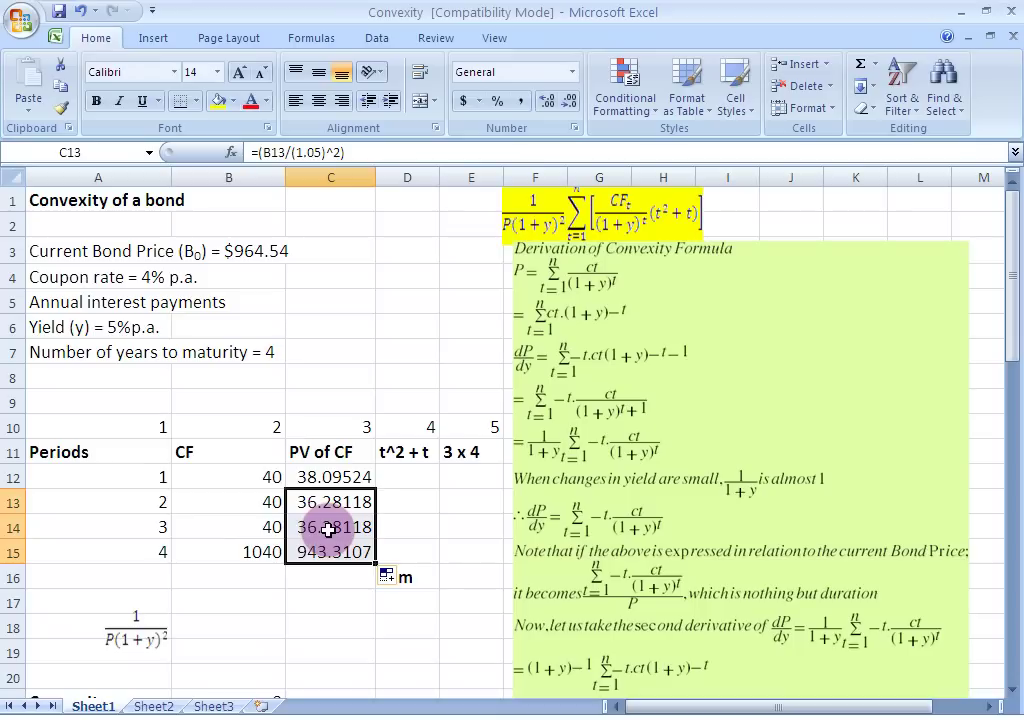
Change the discounting exponent to 3 in the C14 formula and to 4 in the C15 formula
click(328, 530)
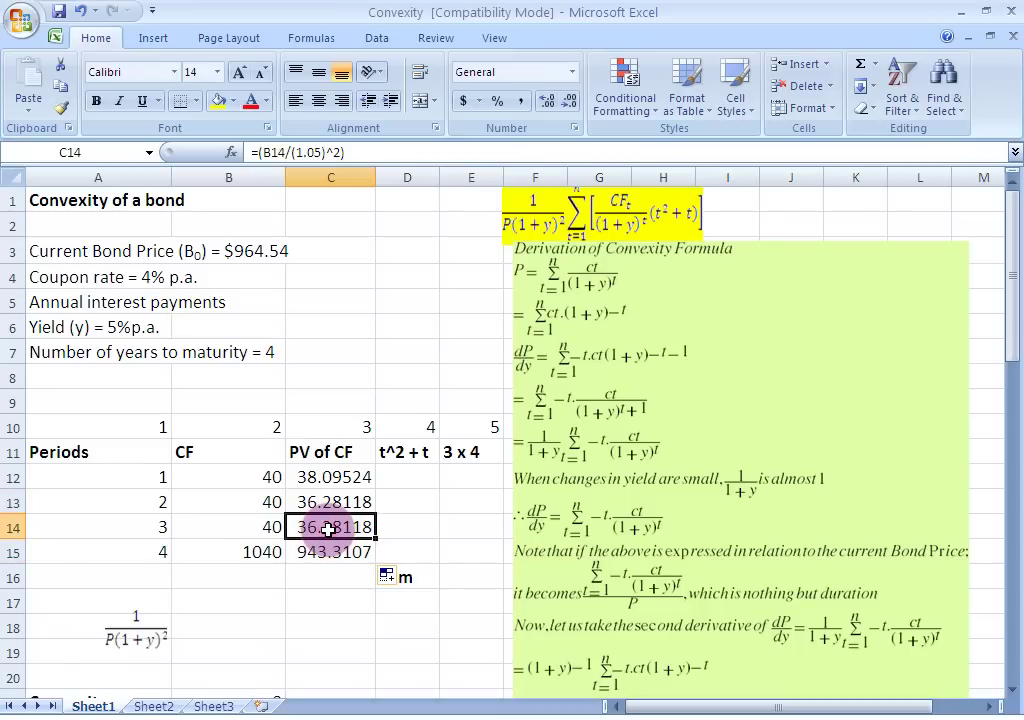
click(374, 152)
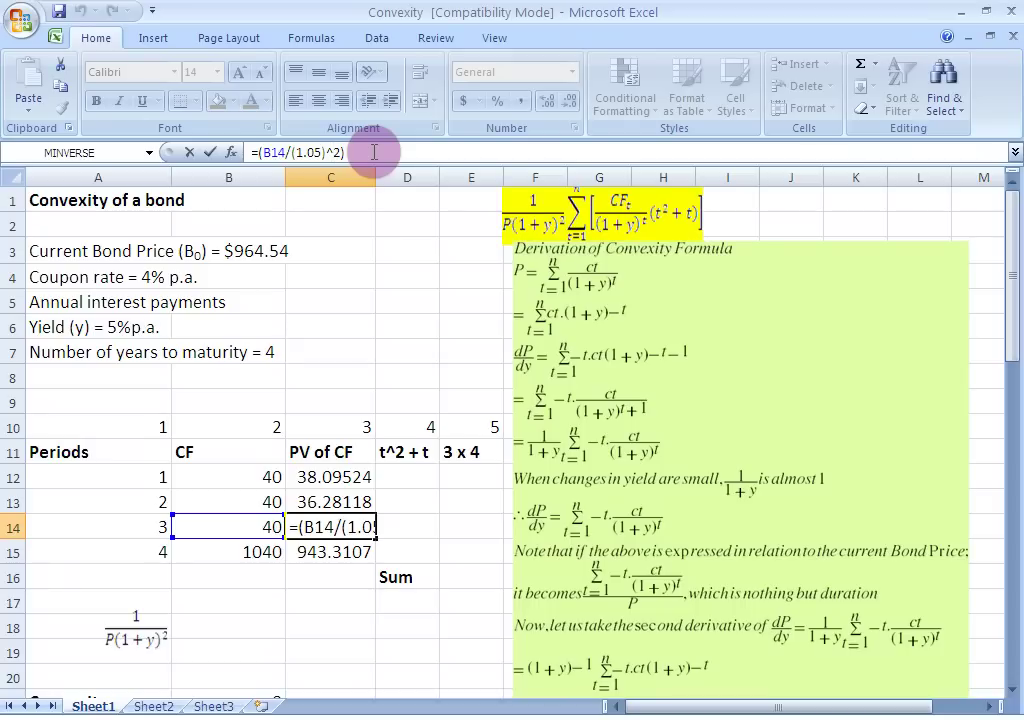
text(3)
key(Delete)
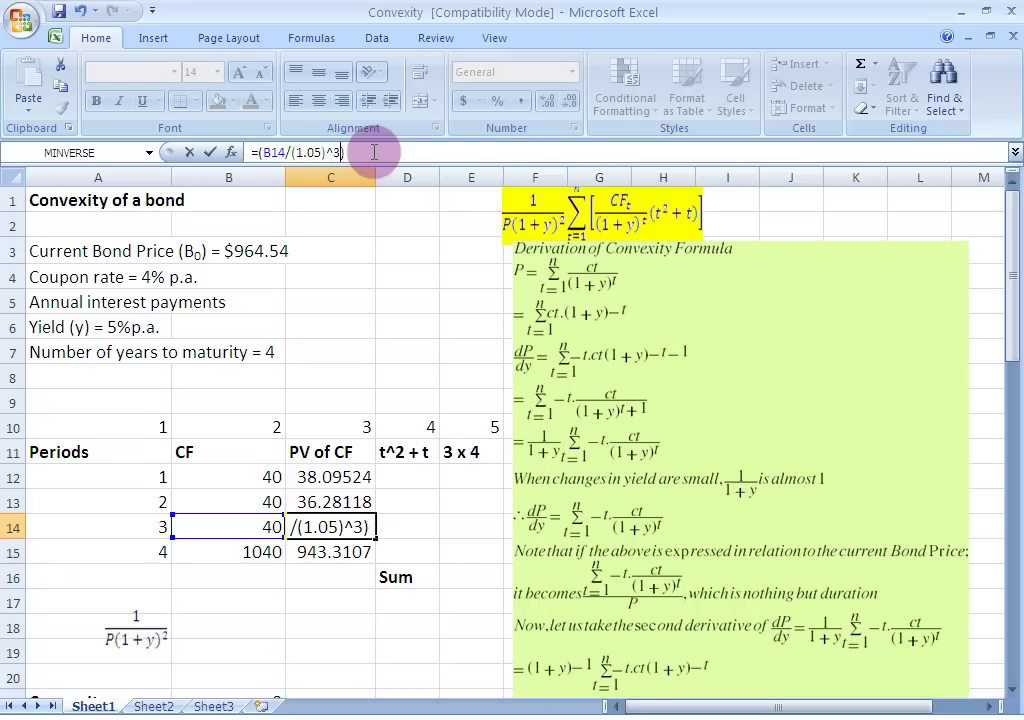
key(Return)
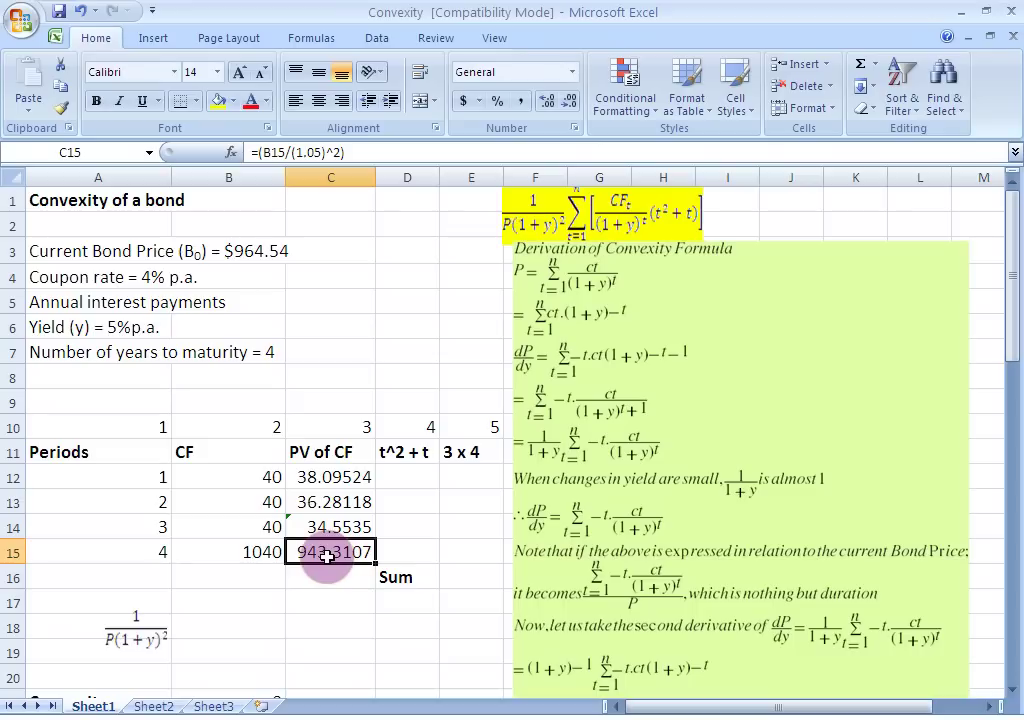
click(335, 152)
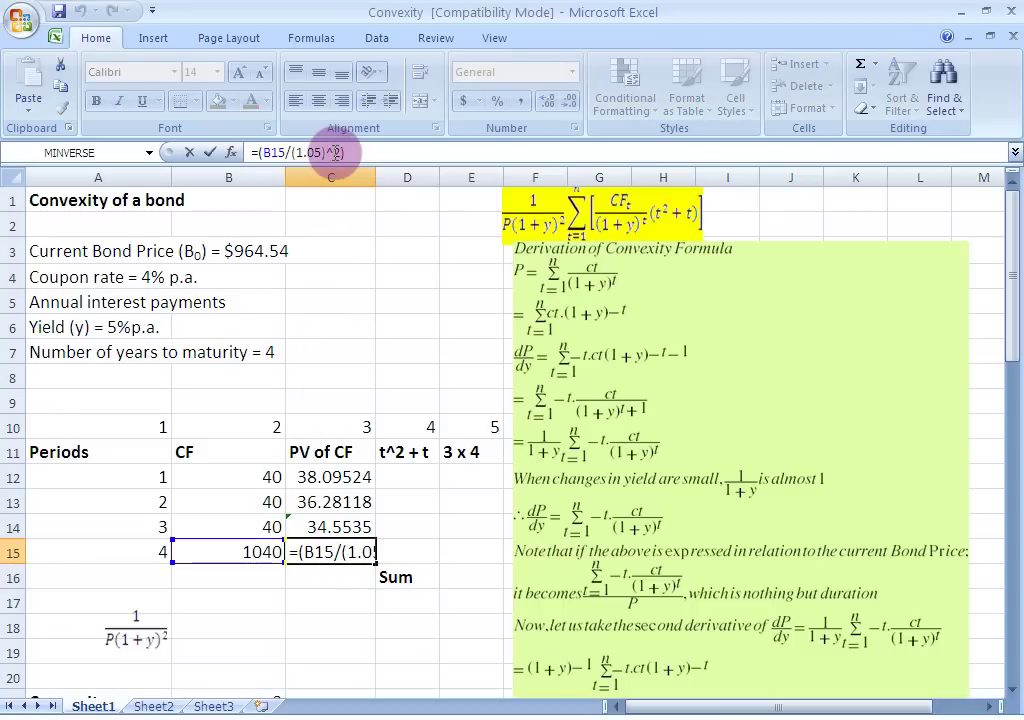
key(BackSpace)
text(4)
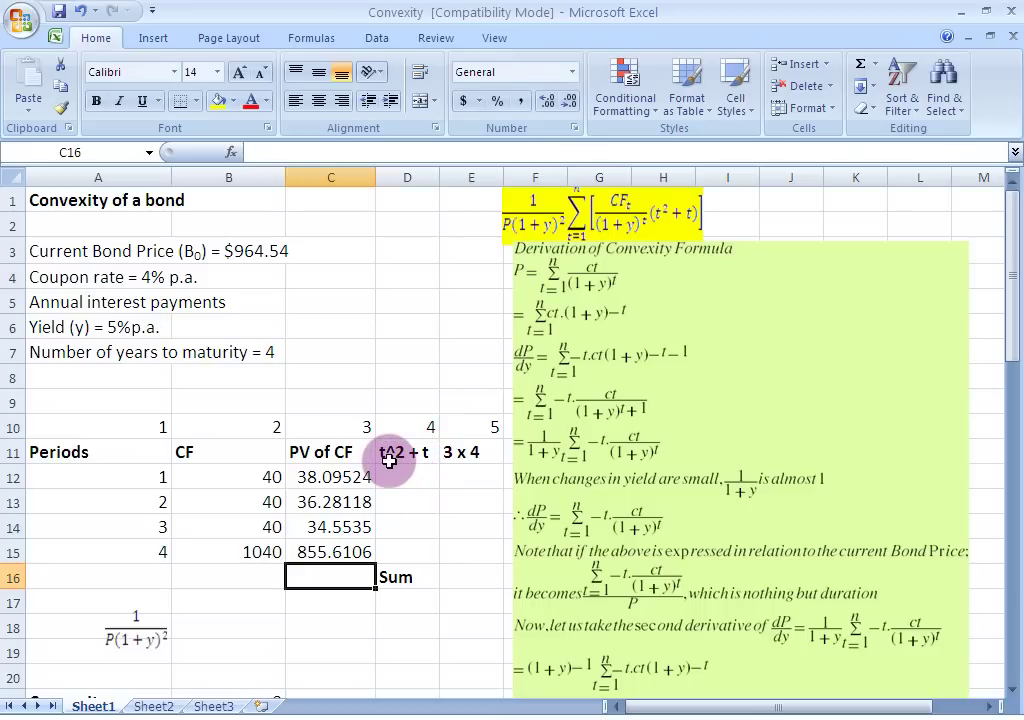
Calculate t^2 + t for period 1 in D12 with =(A12^2+A12)
click(422, 456)
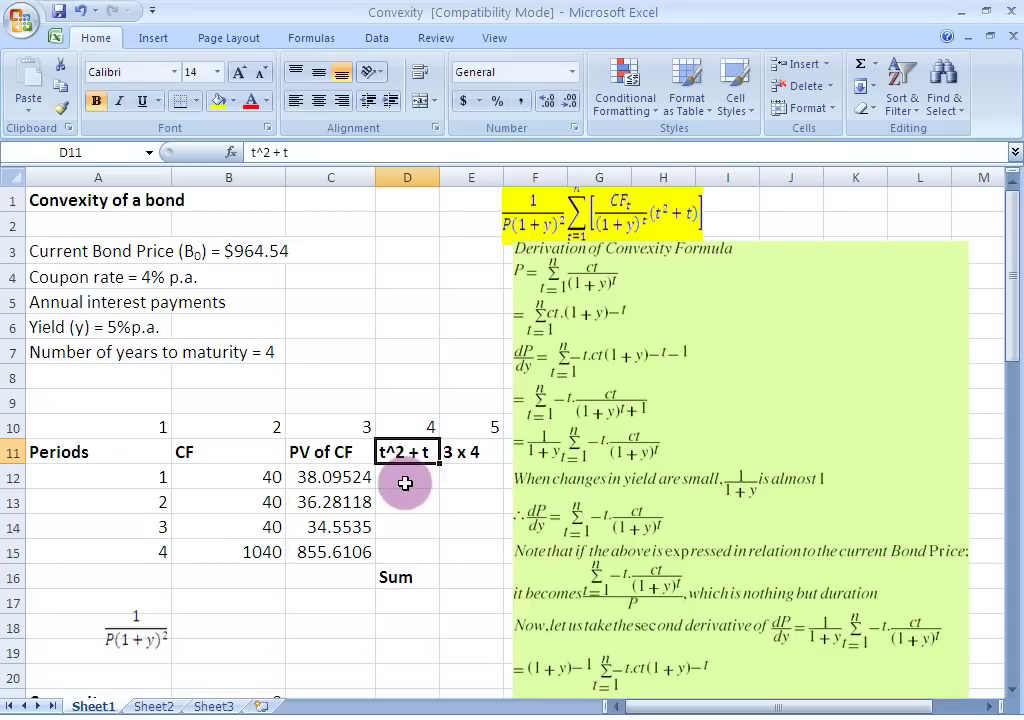
click(405, 483)
text(=()
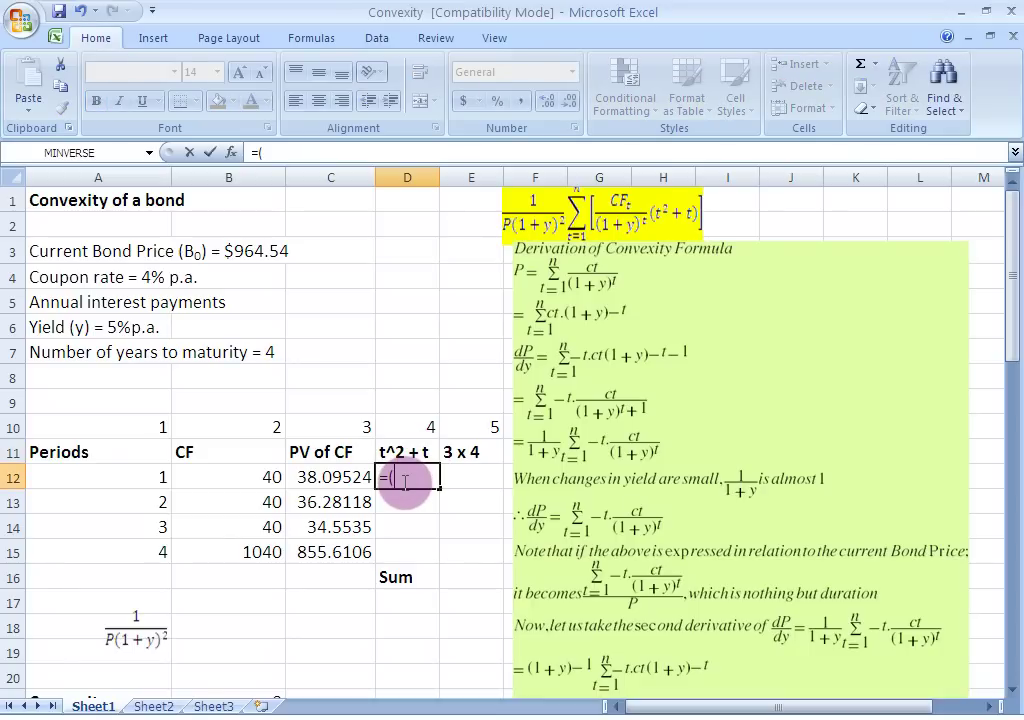
click(130, 479)
text(^)
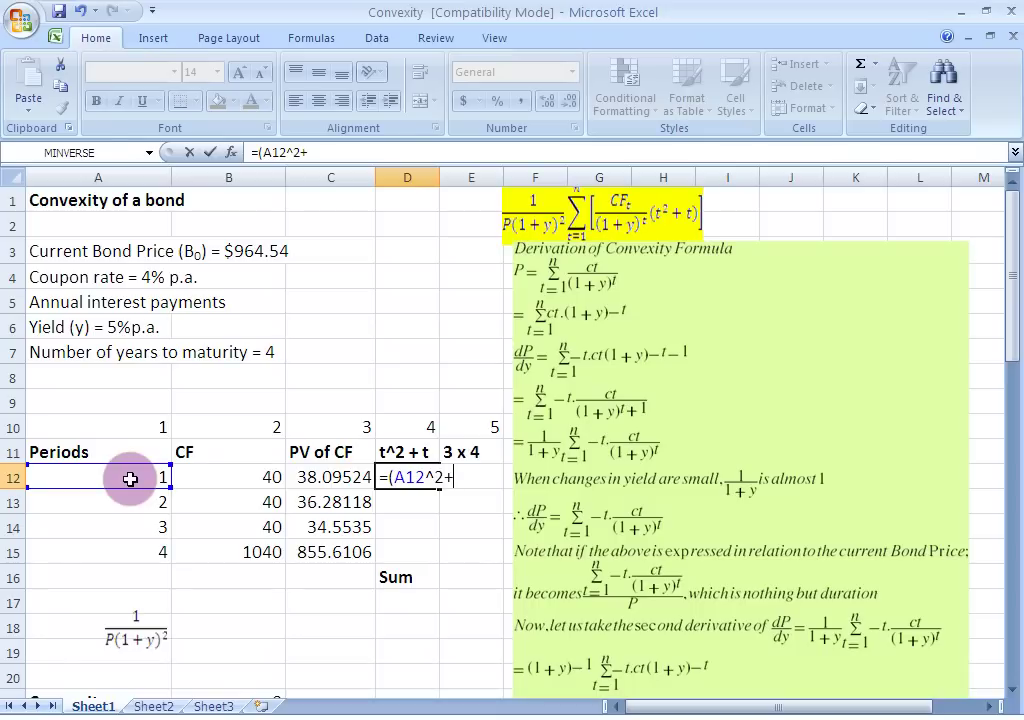
text(2+)
click(130, 479)
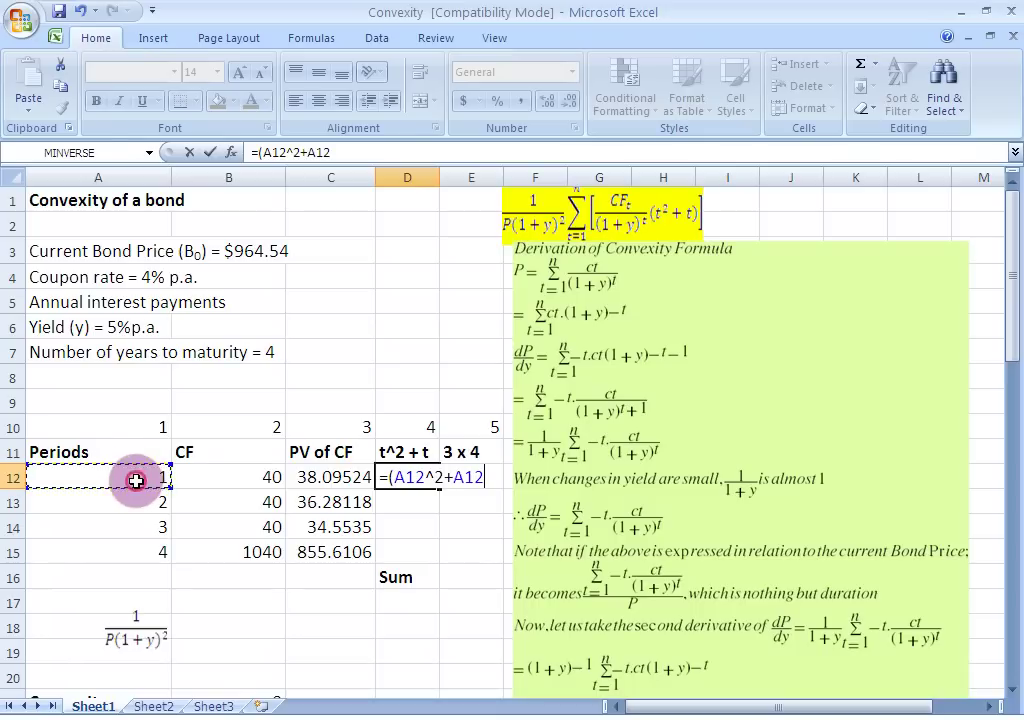
text())
key(Return)
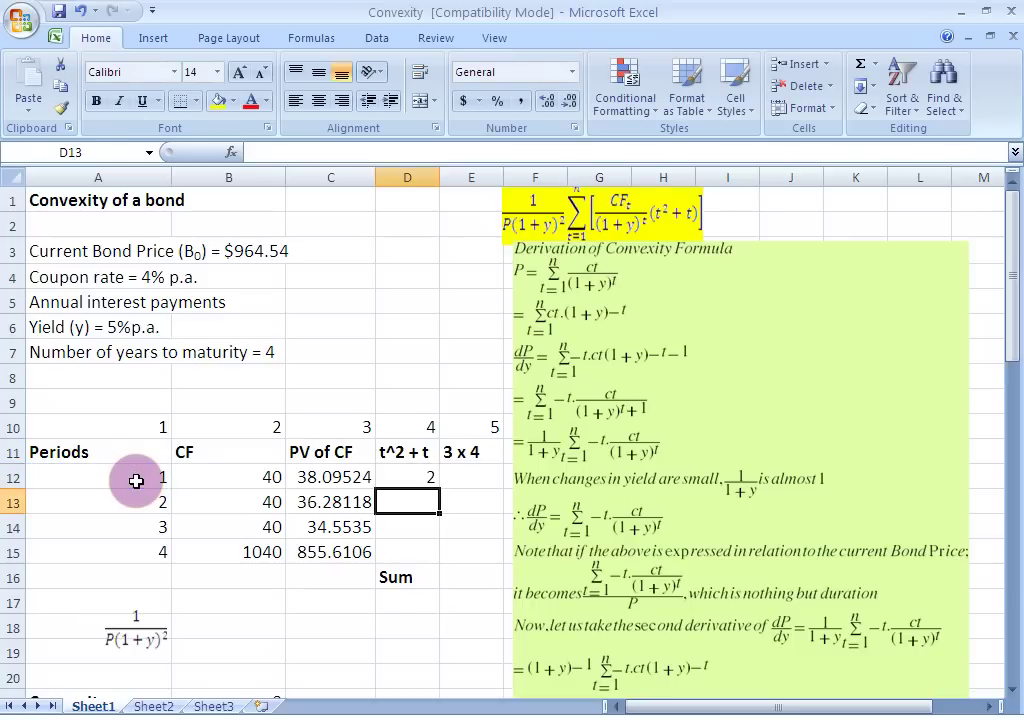
Fill the t^2 + t formula from D12 down to D15 for the remaining periods
click(430, 481)
drag(440, 489, 437, 556)
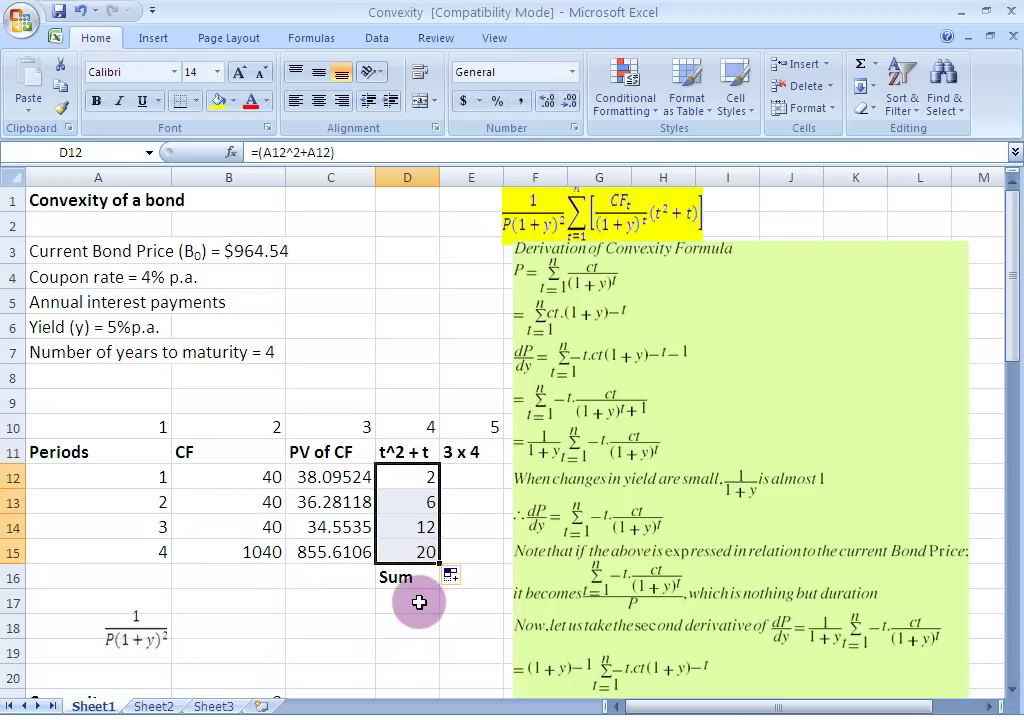
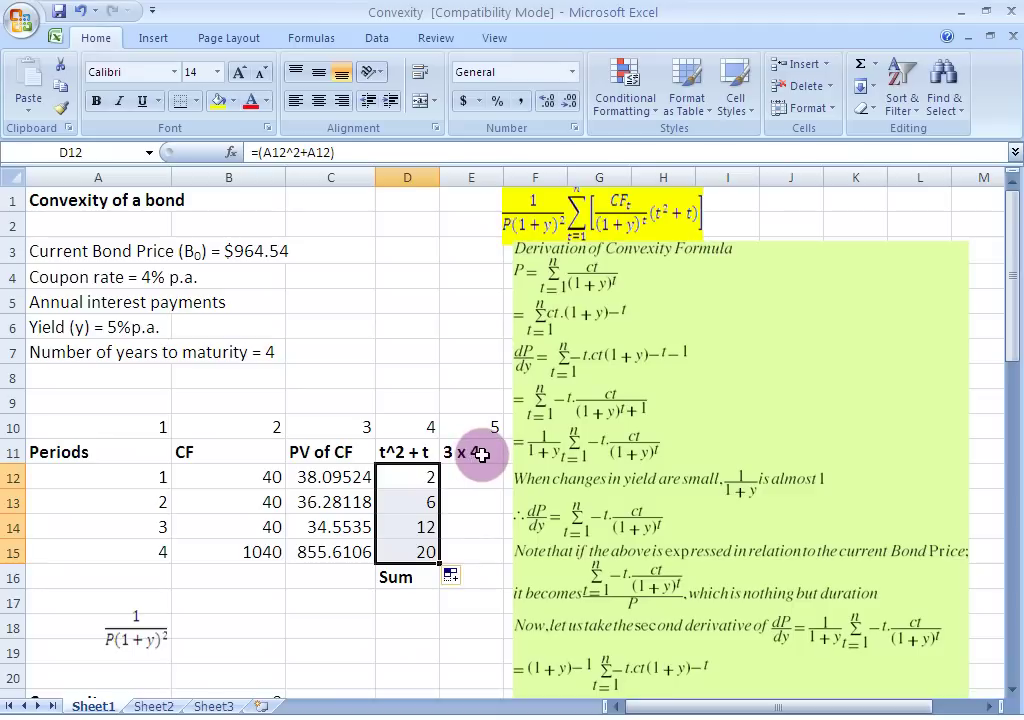
Multiply the PV of CF by t^2 + t in E12 with =(C12*D12) and fill it down to E15
click(481, 453)
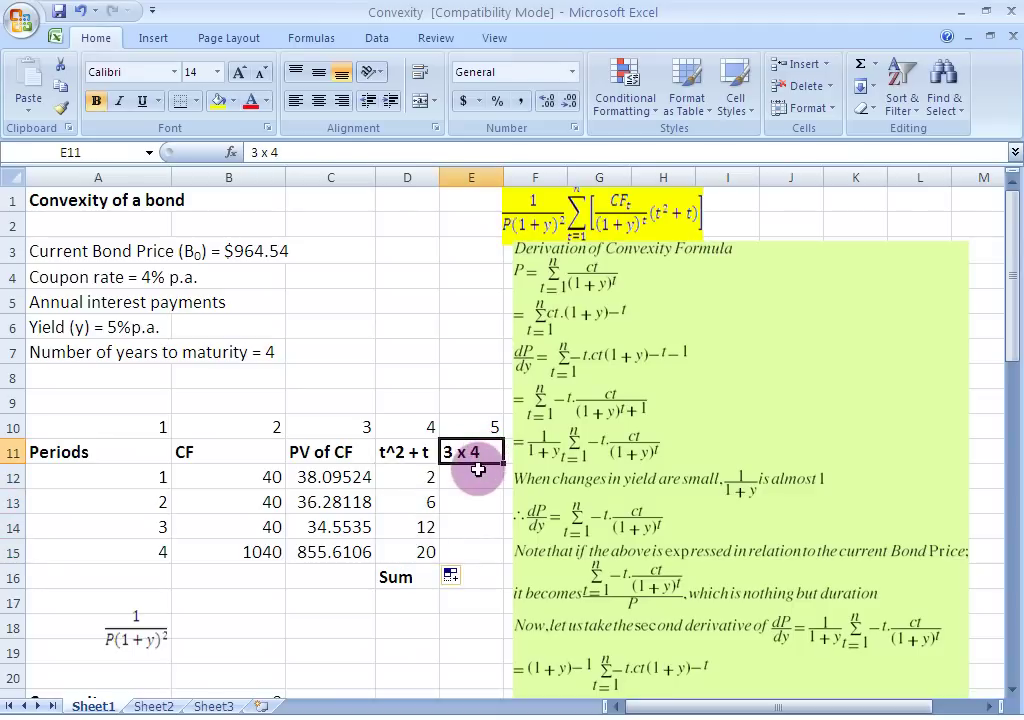
click(328, 455)
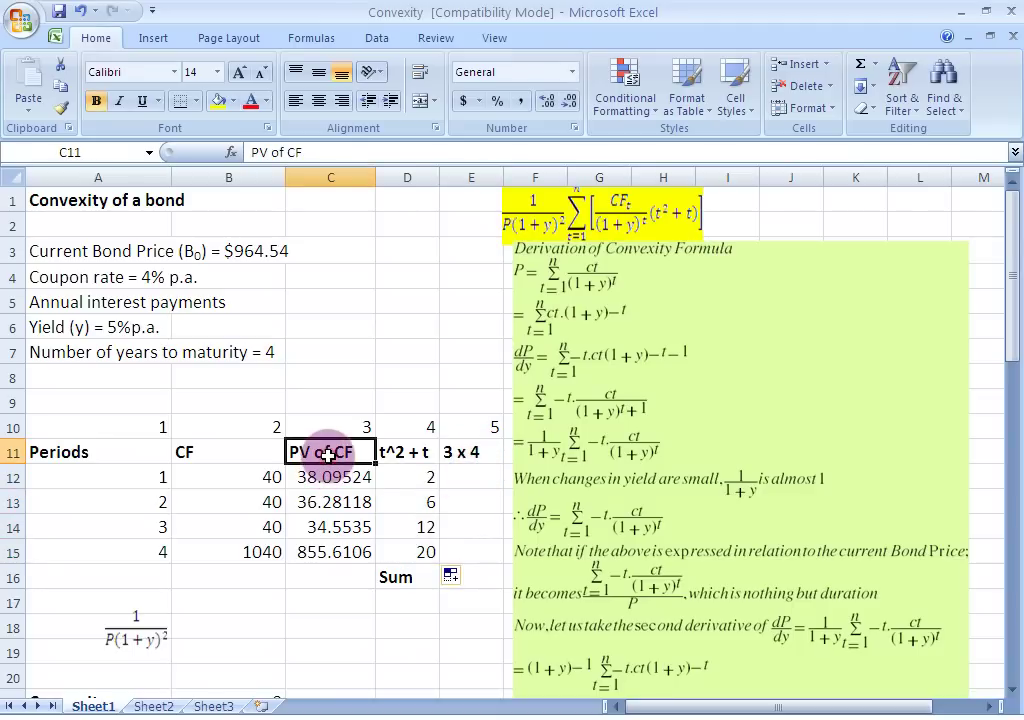
click(413, 457)
click(469, 480)
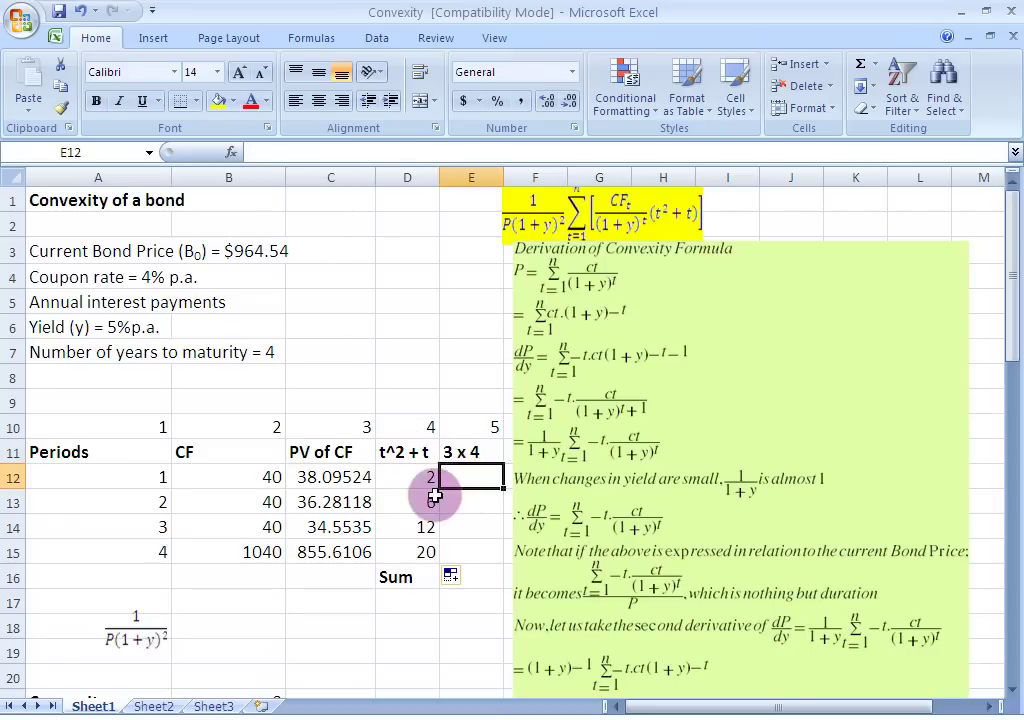
text(=)
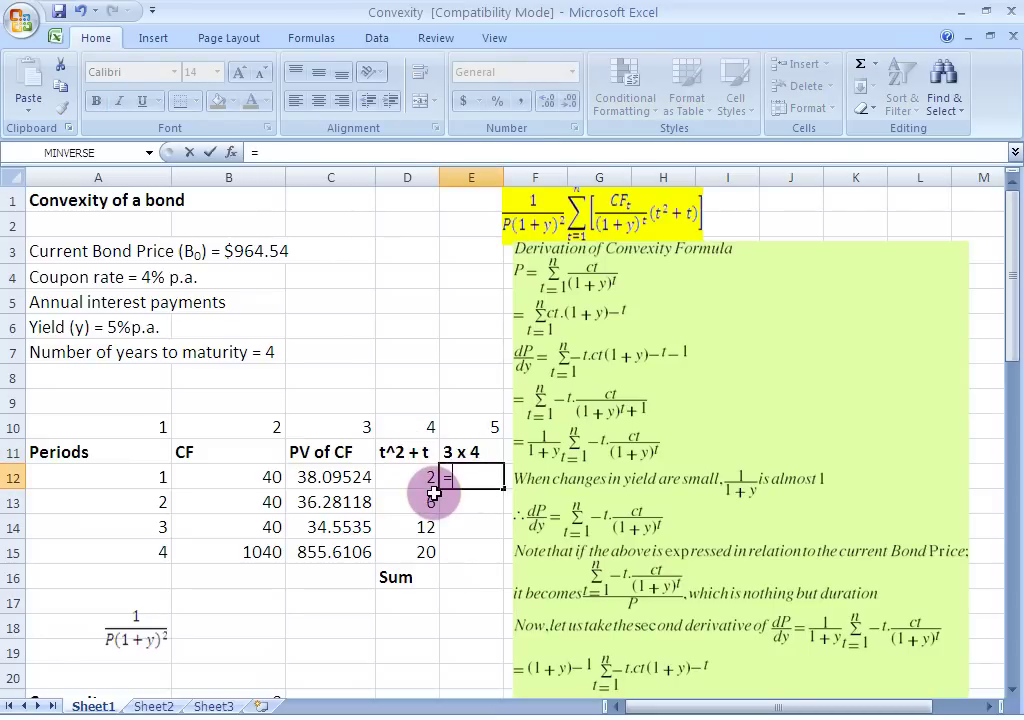
text(()
click(341, 480)
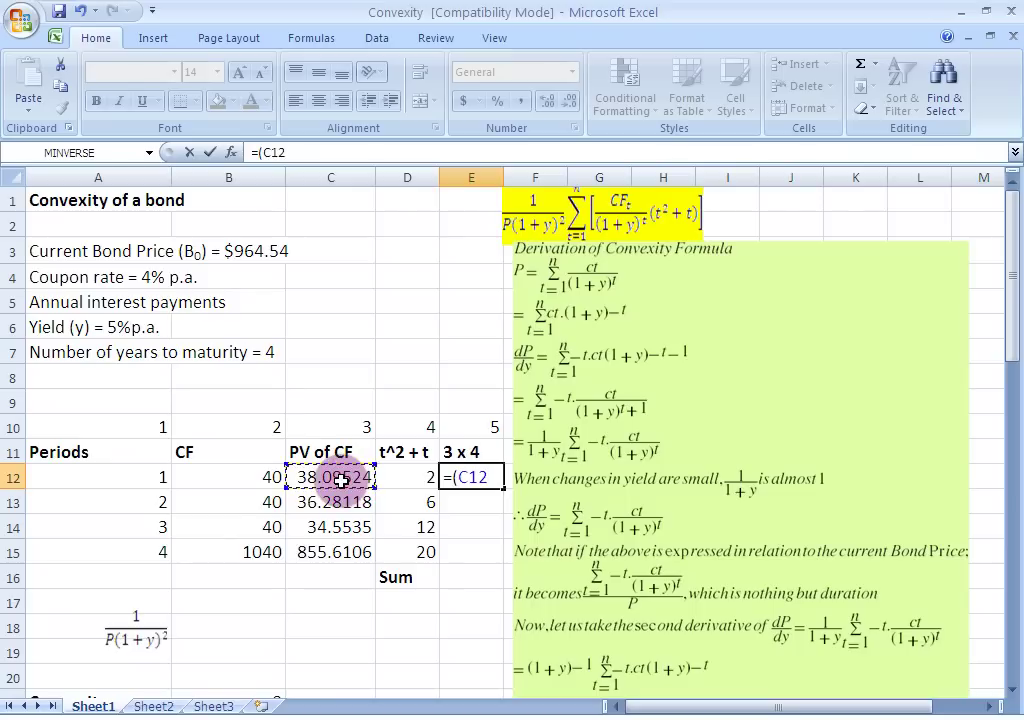
text(*)
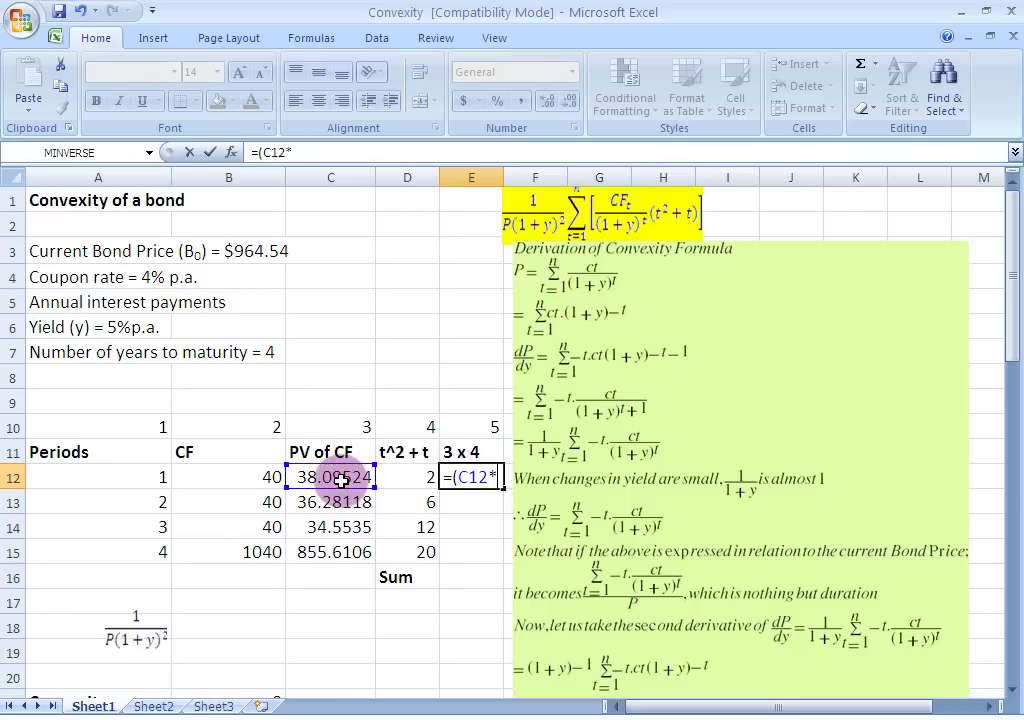
click(418, 477)
text())
key(Return)
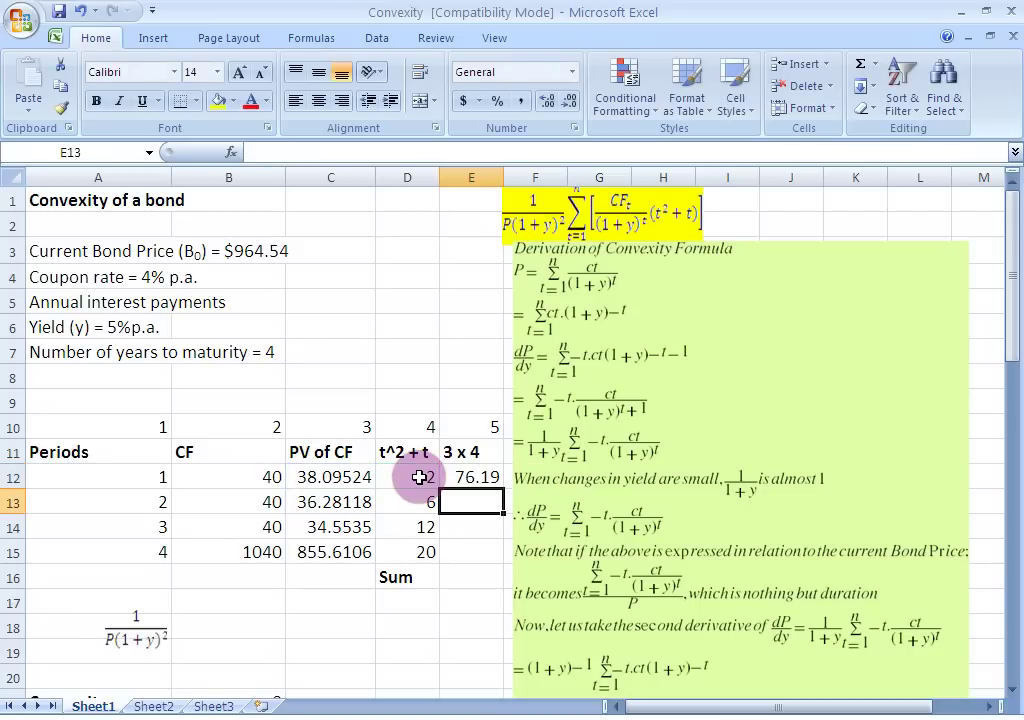
click(468, 477)
drag(502, 489, 497, 556)
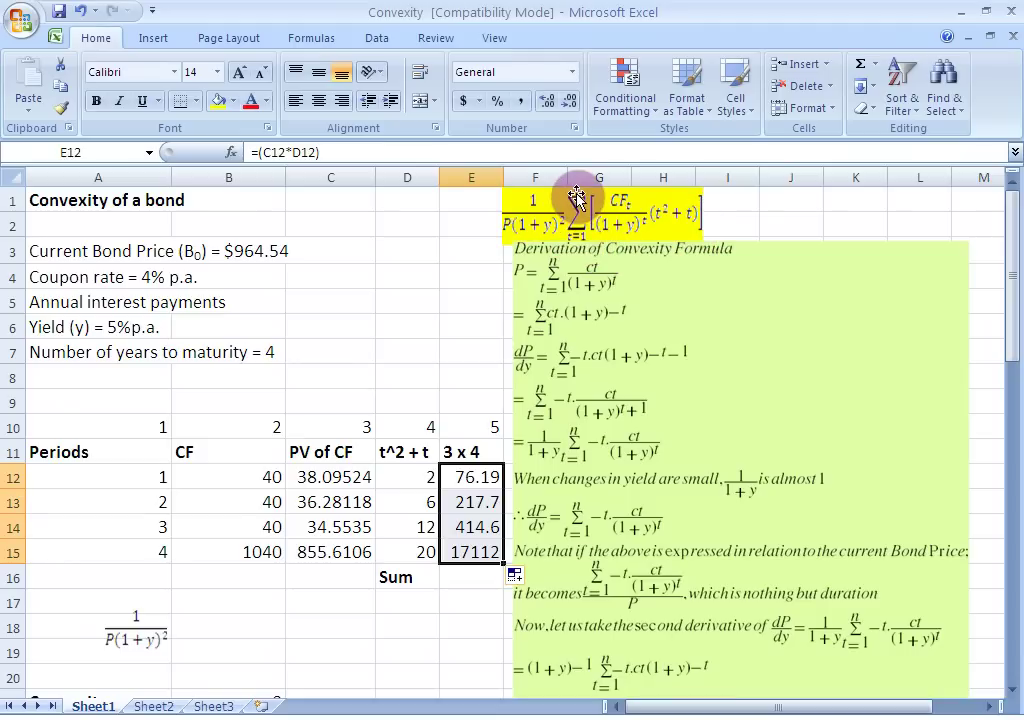
Total the 3 x 4 column in E16 with =SUM(E12:E15)
click(474, 478)
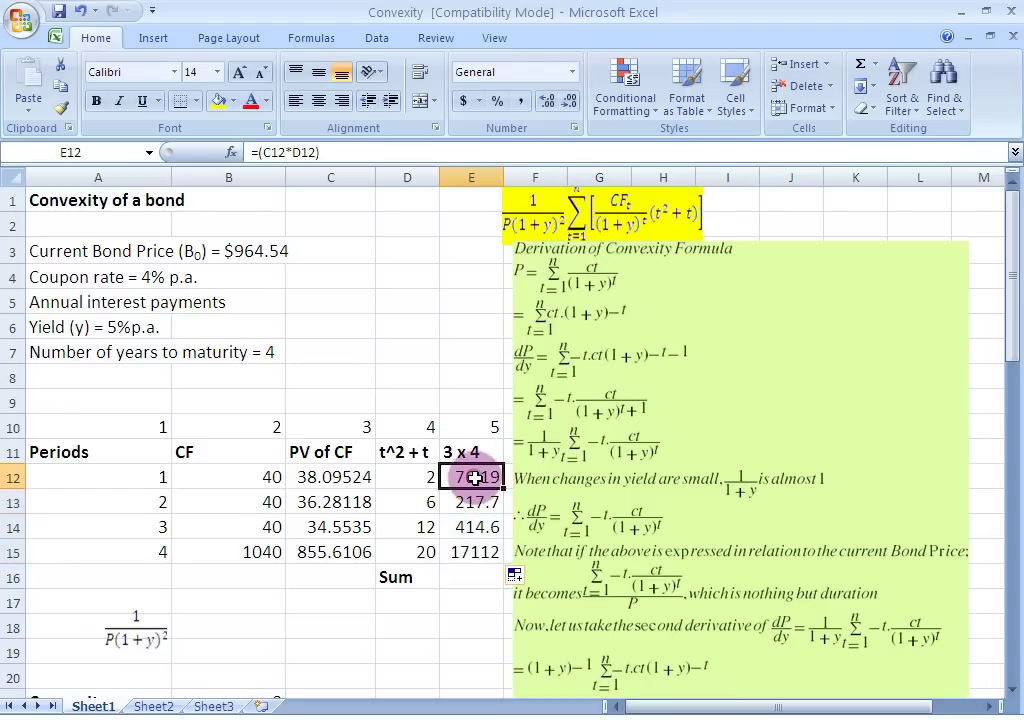
click(475, 502)
click(478, 527)
click(482, 553)
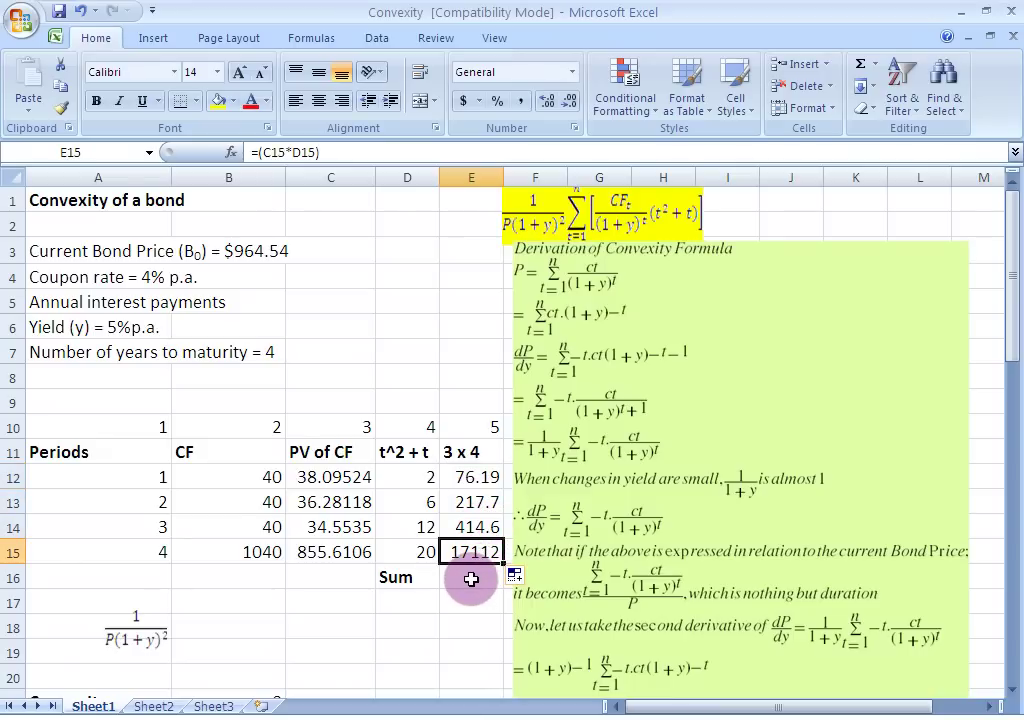
click(471, 579)
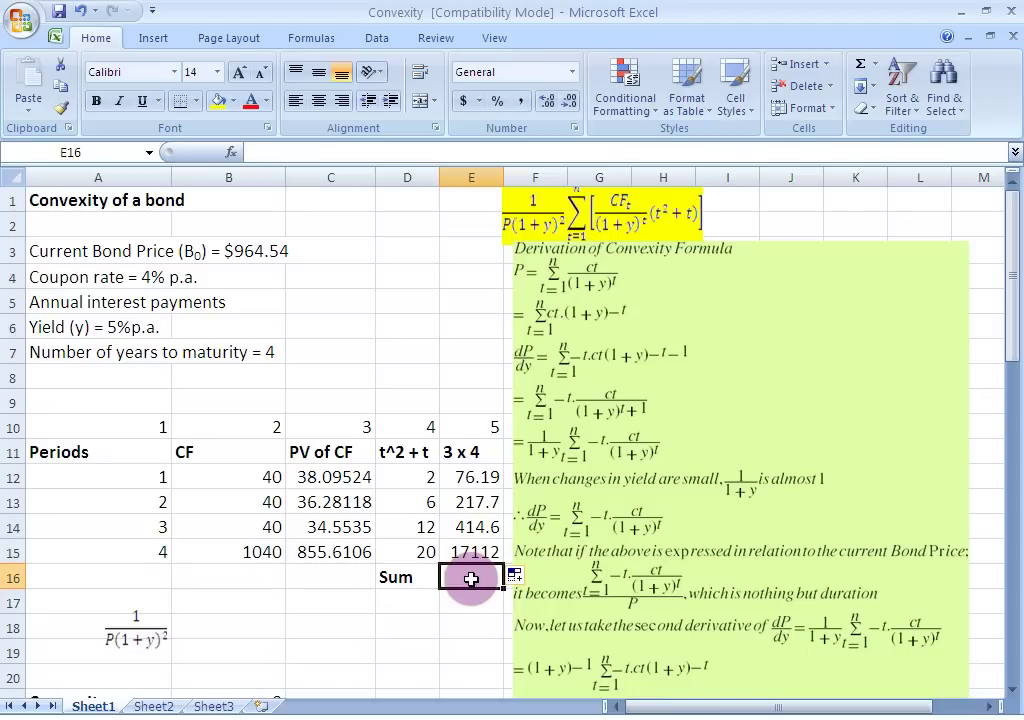
click(874, 63)
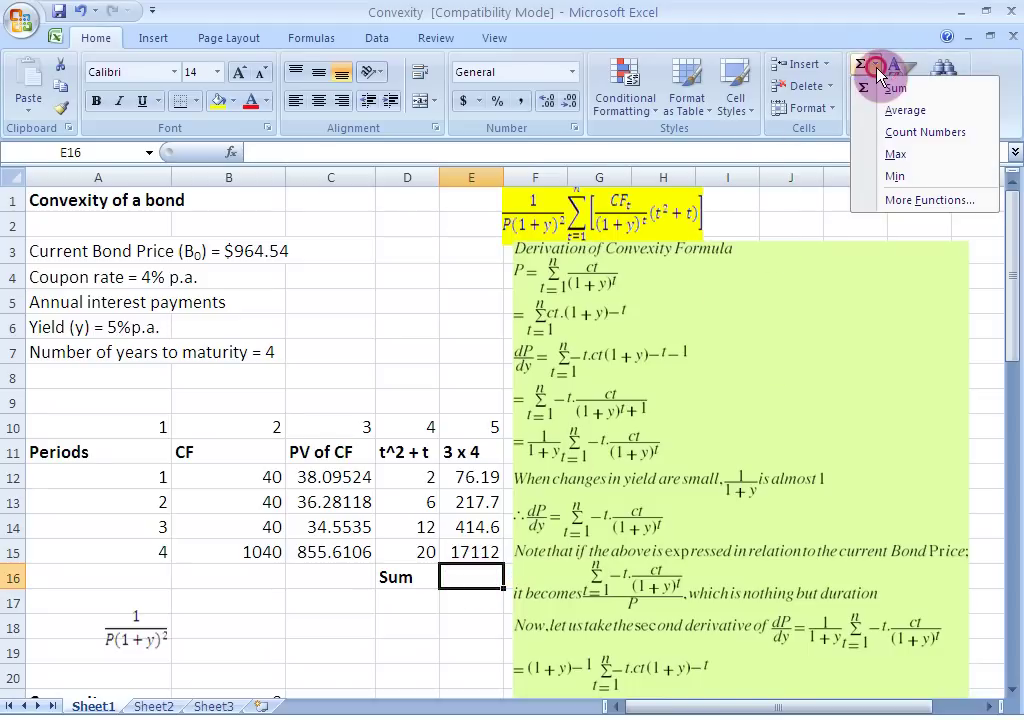
click(893, 89)
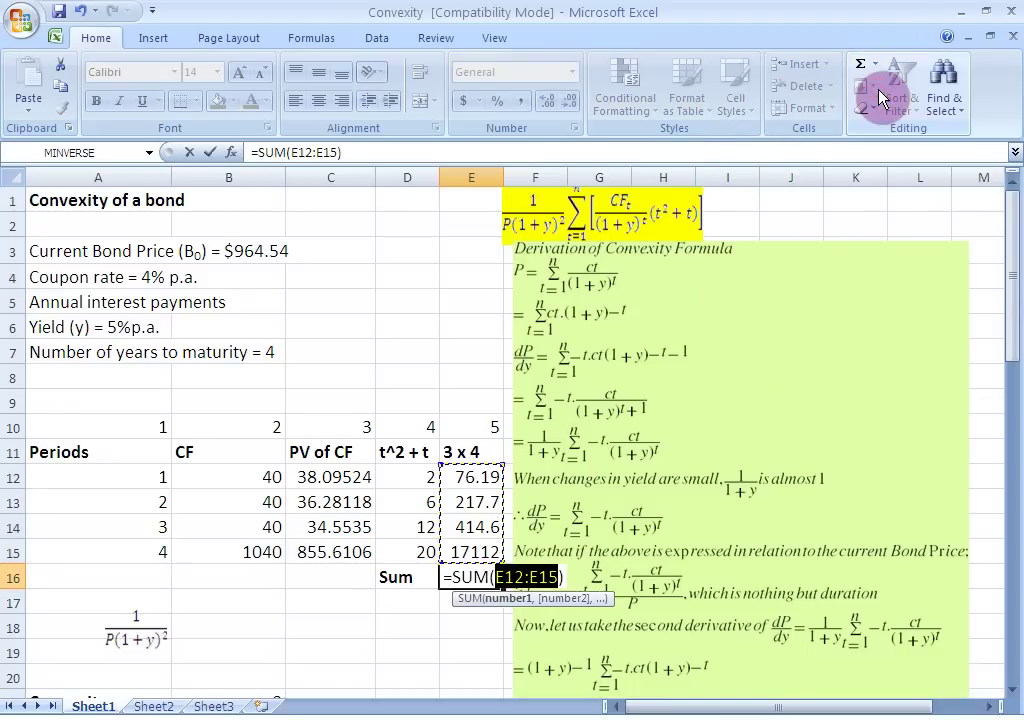
key(Return)
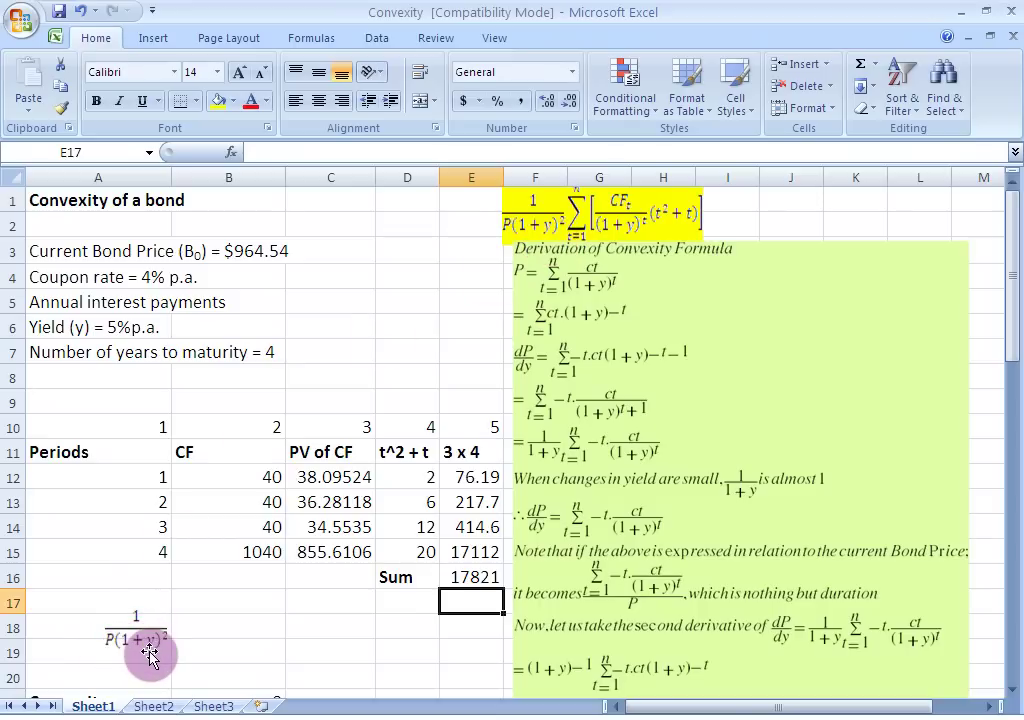
Calculate the 1/(P(1+y)^2) factor in B18 with =(1/((964.54)*(1+0.05)^2))
click(219, 628)
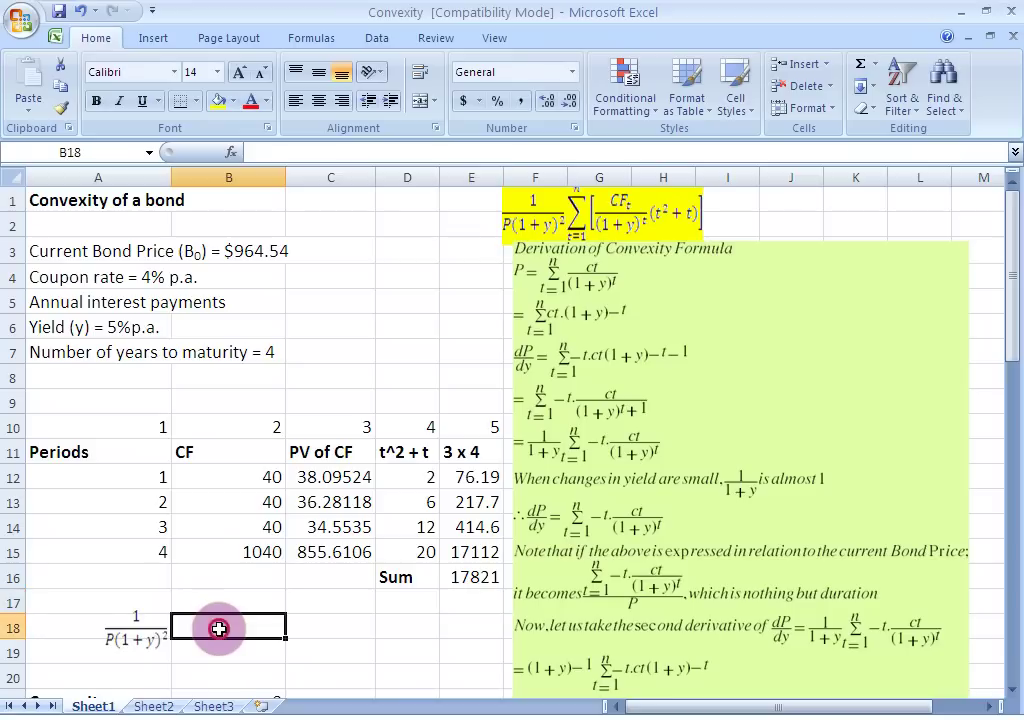
text(=)
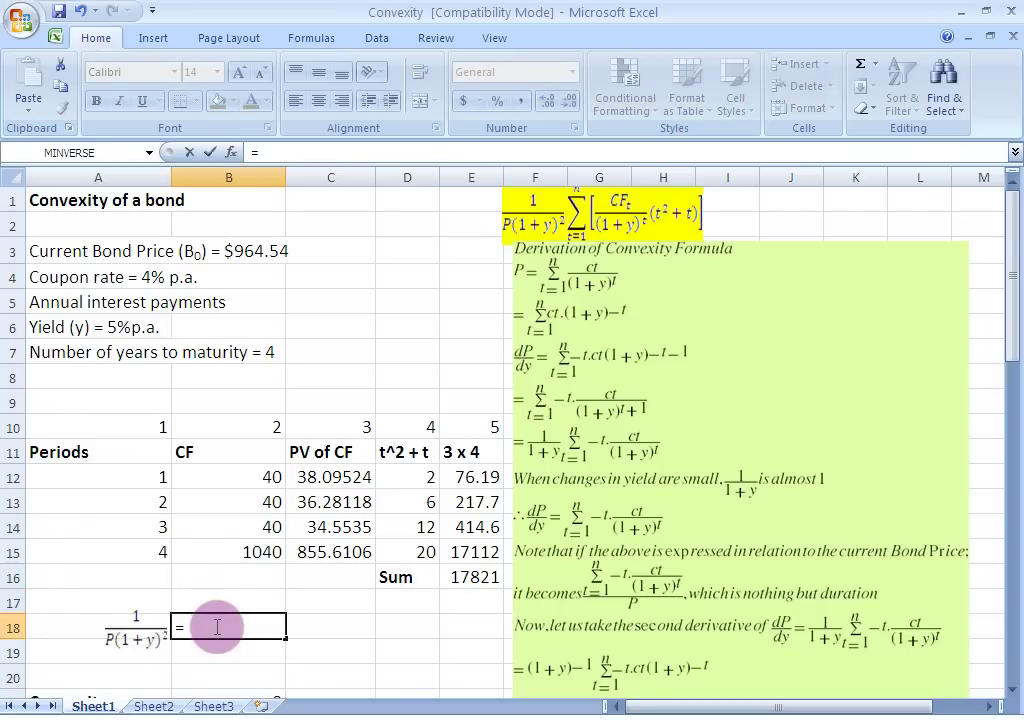
text((1/()
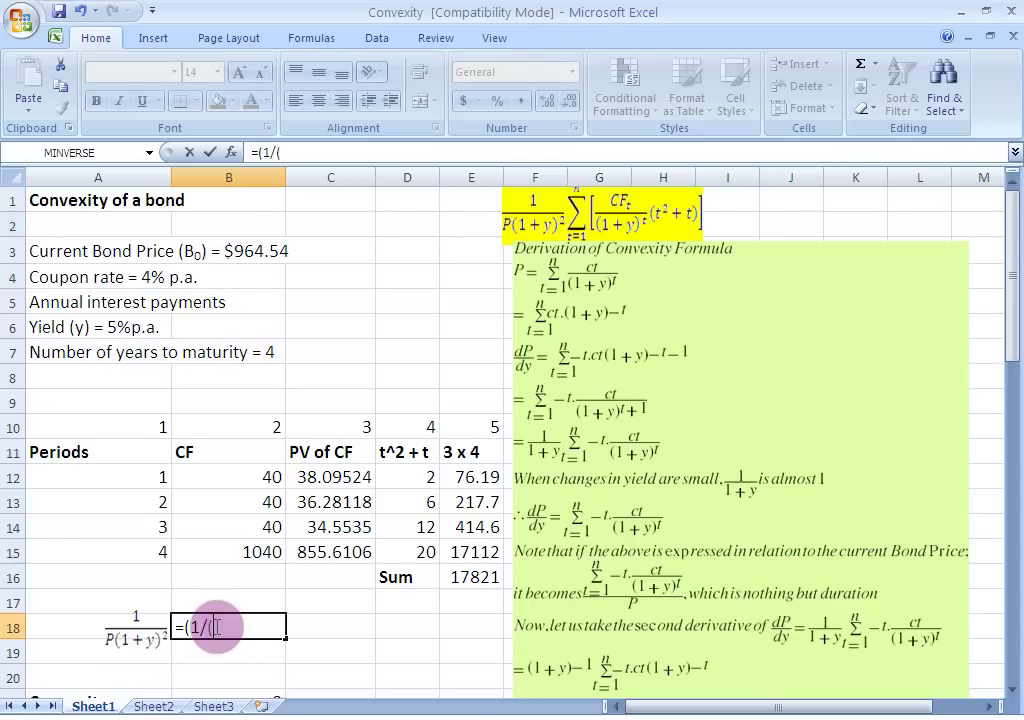
text((964.5)
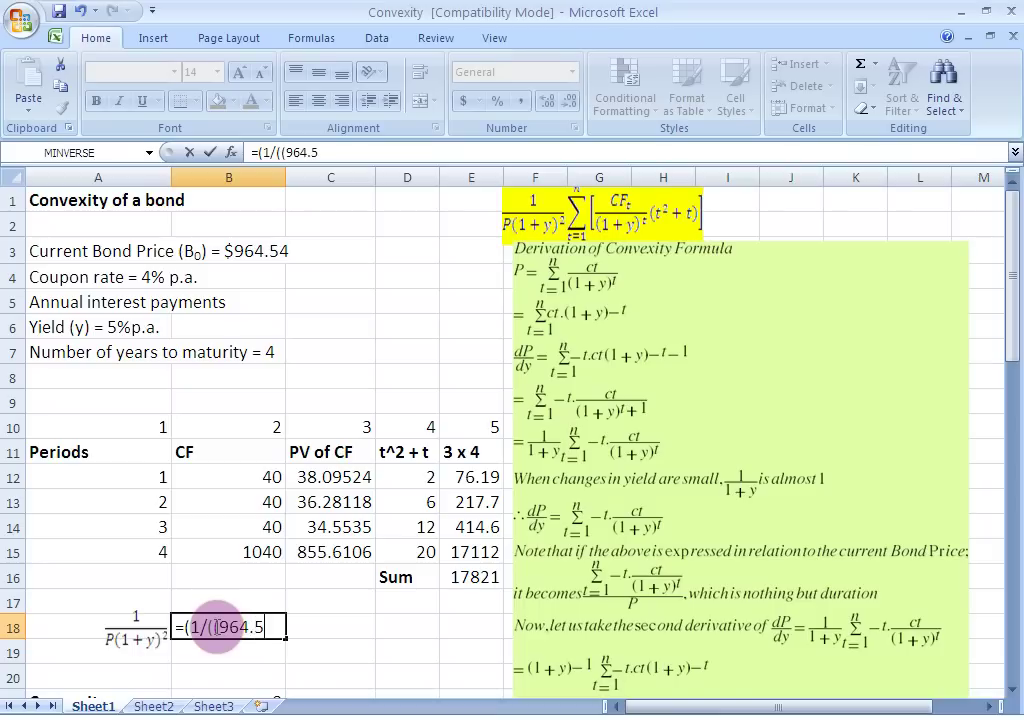
text(4))
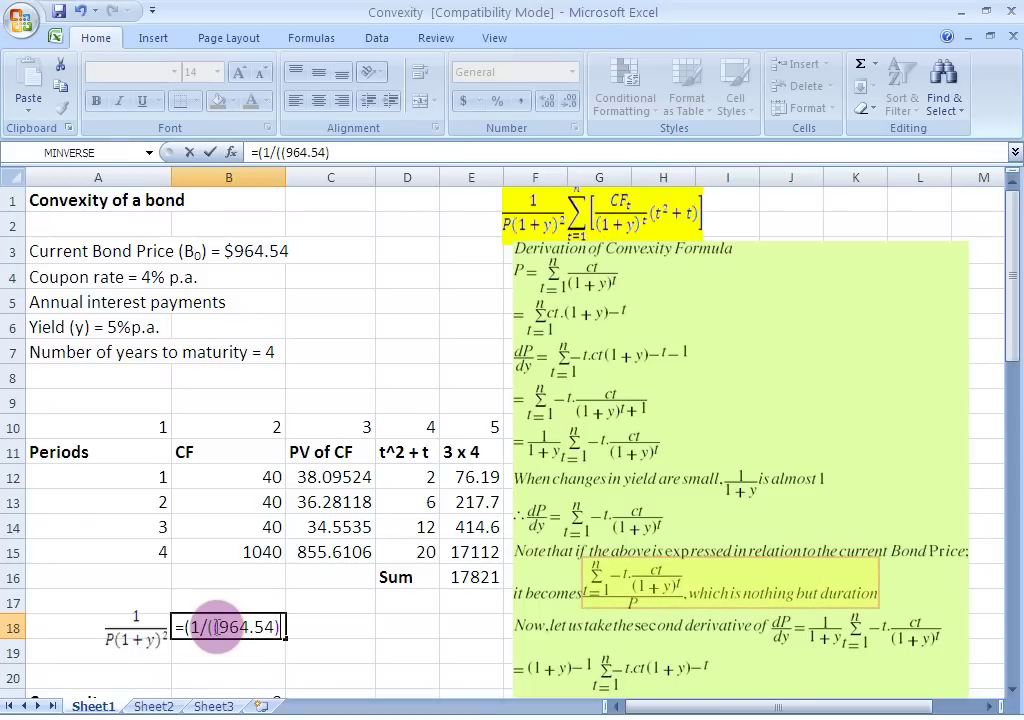
text(*)
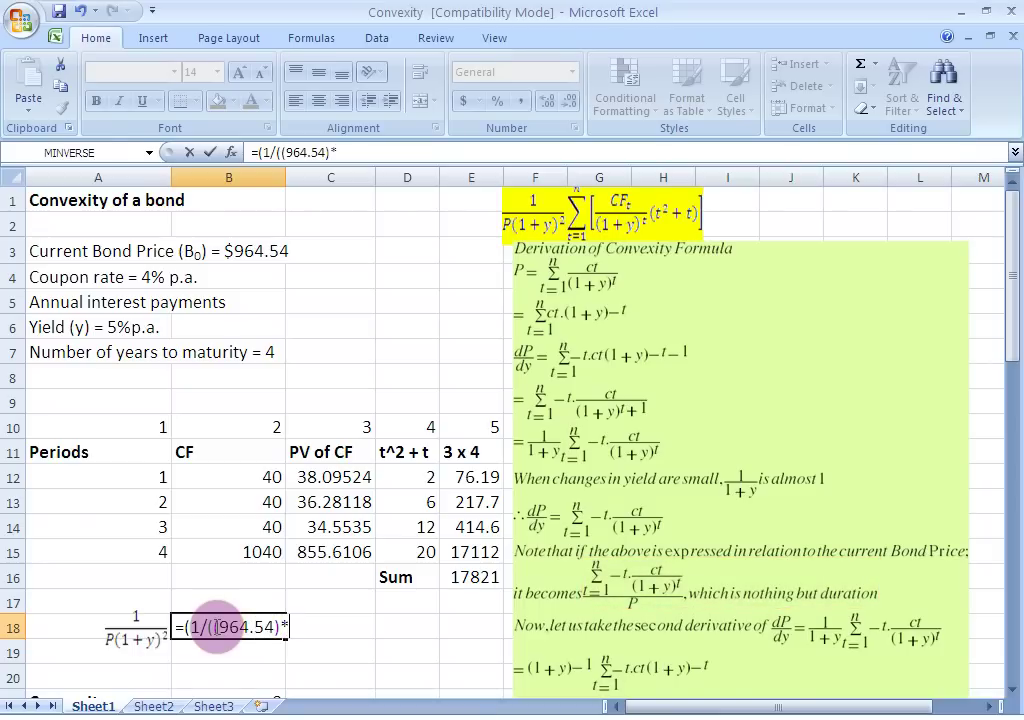
text((1+0.05)
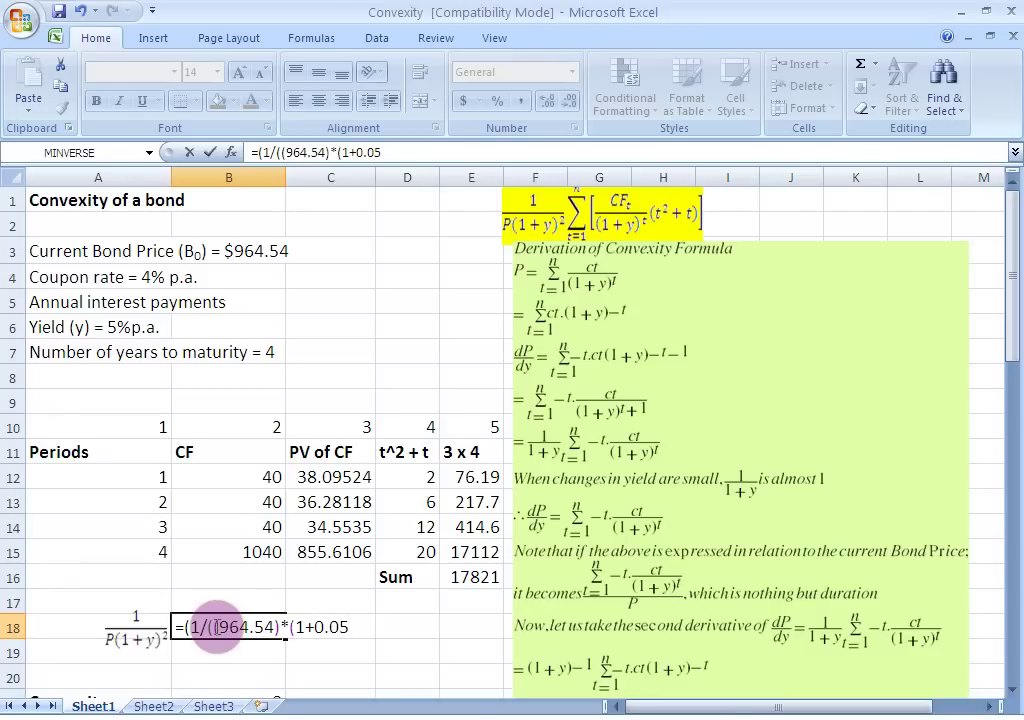
text()^2)))
key(Return)
click(219, 627)
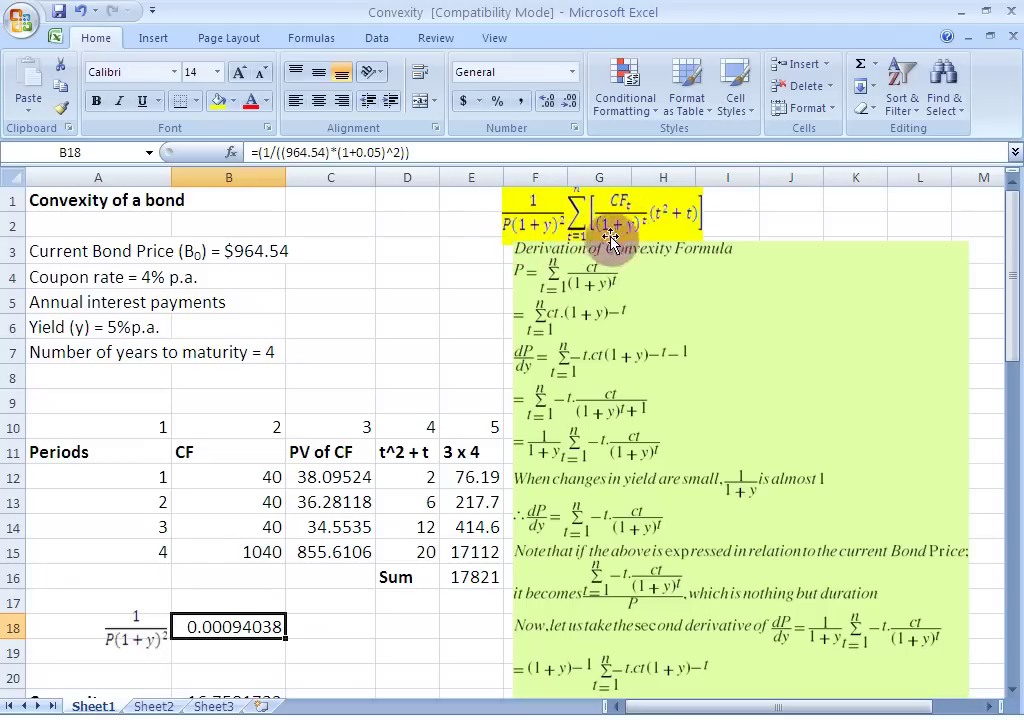
Review the convexity formula in B21 with its inputs E16 and B18, and the percentage price change equation below it
click(478, 580)
click(243, 628)
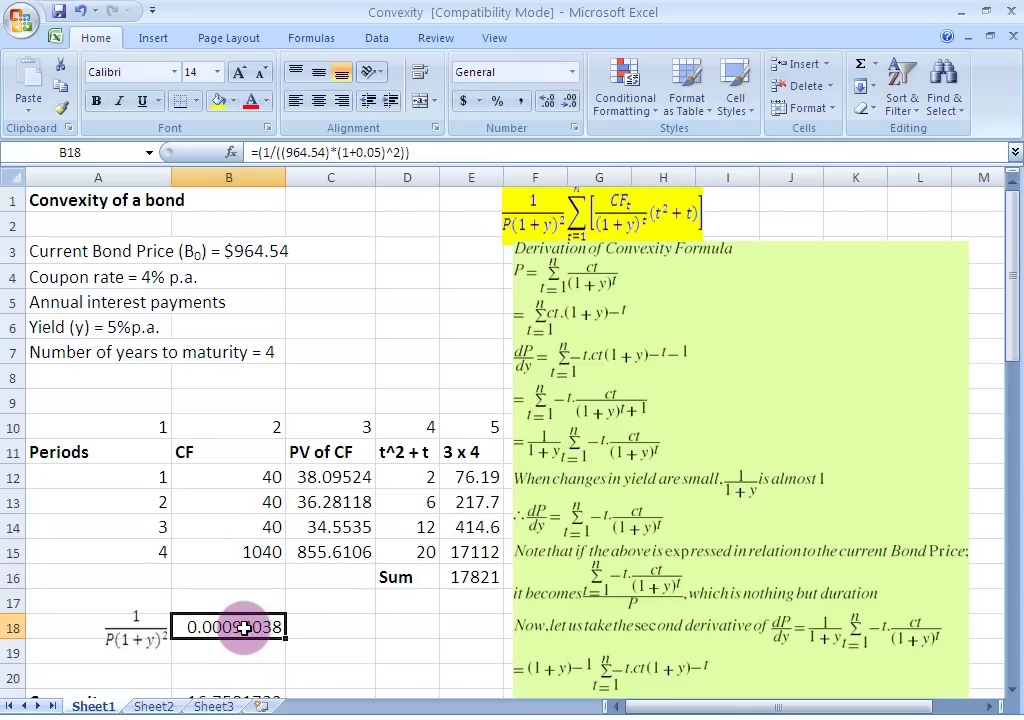
scroll(243, 628, down, 1)
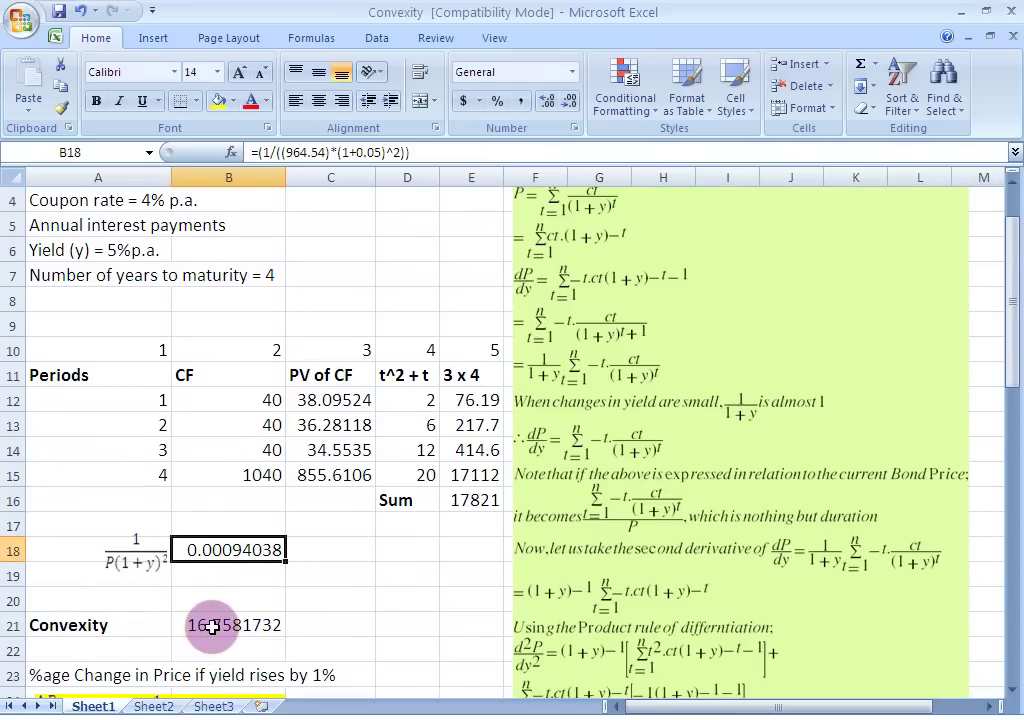
click(481, 502)
click(289, 550)
click(242, 626)
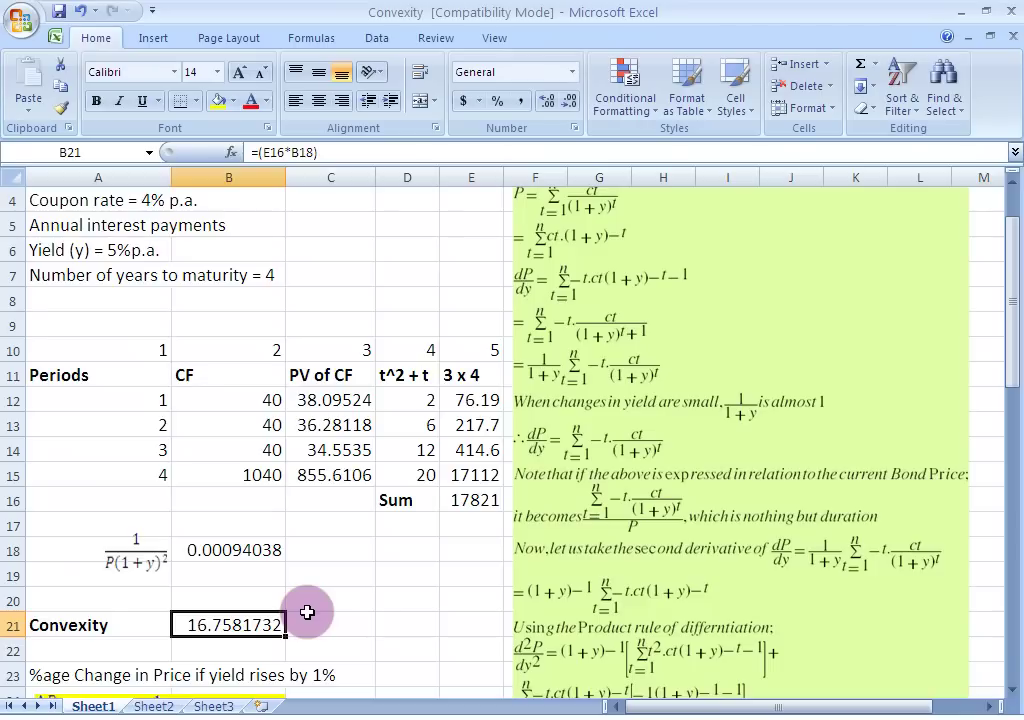
scroll(306, 610, down, 1)
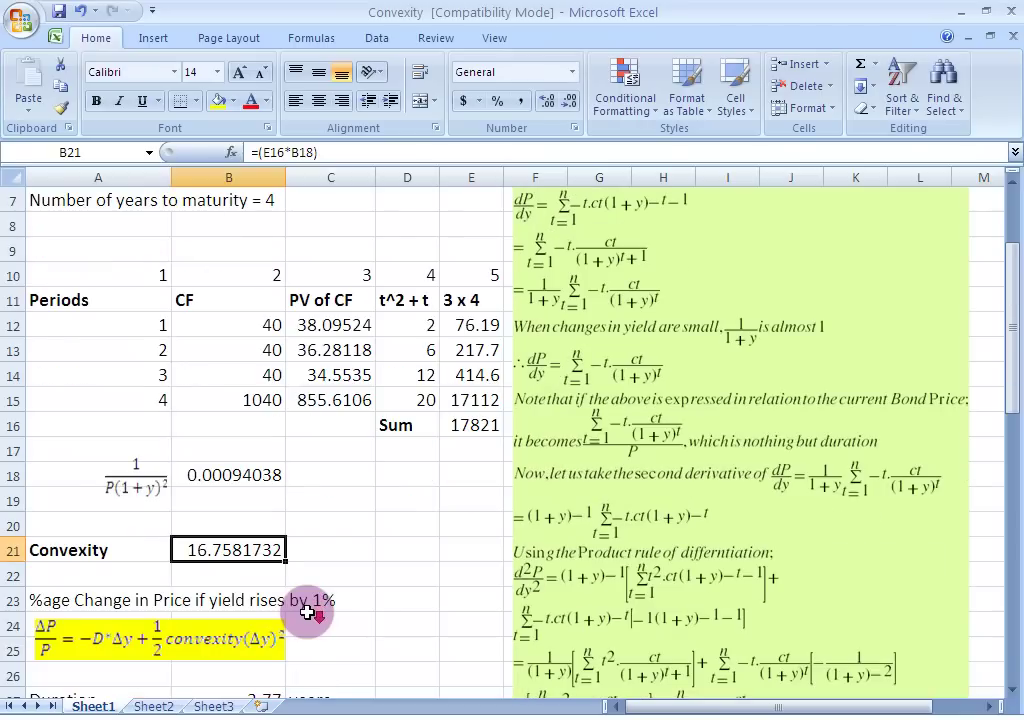
scroll(308, 612, down, 1)
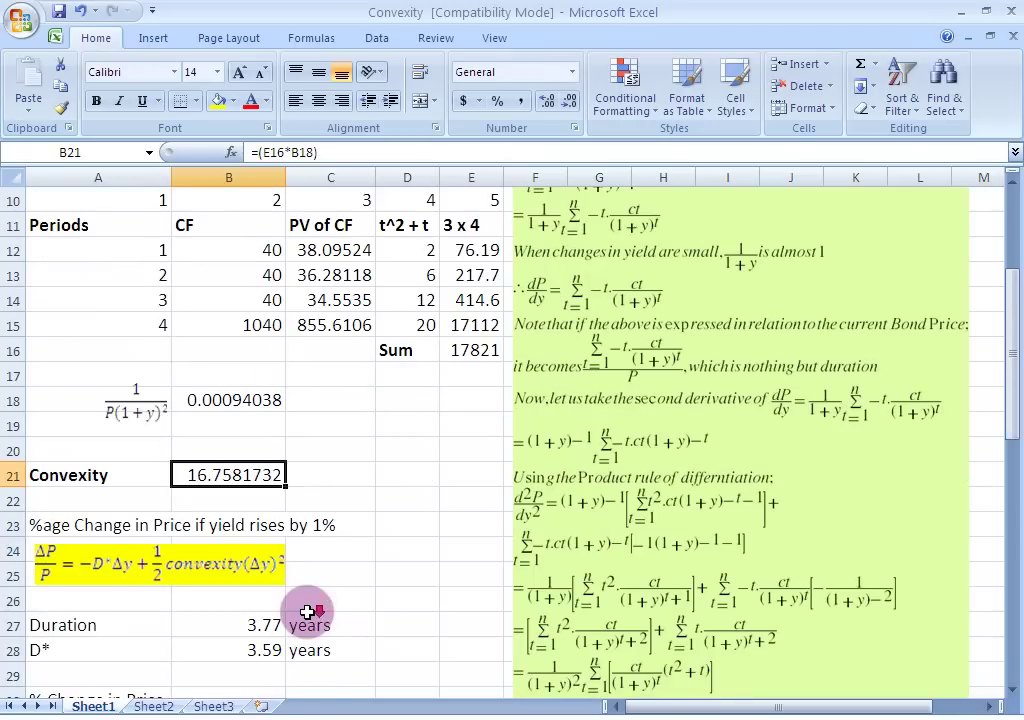
click(162, 576)
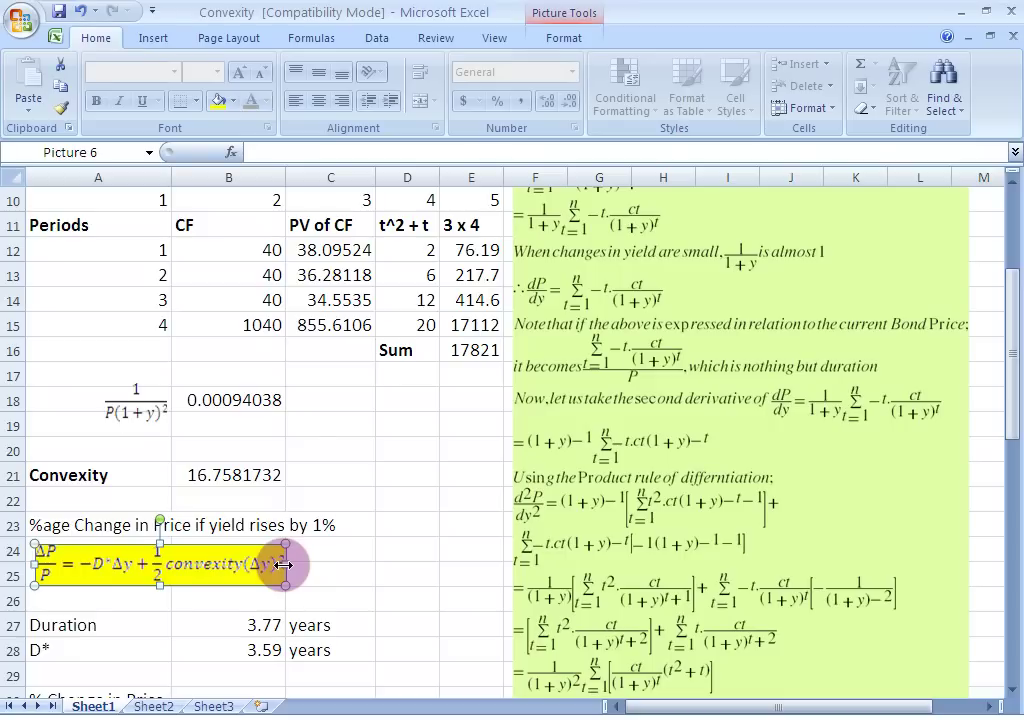
scroll(309, 594, down, 1)
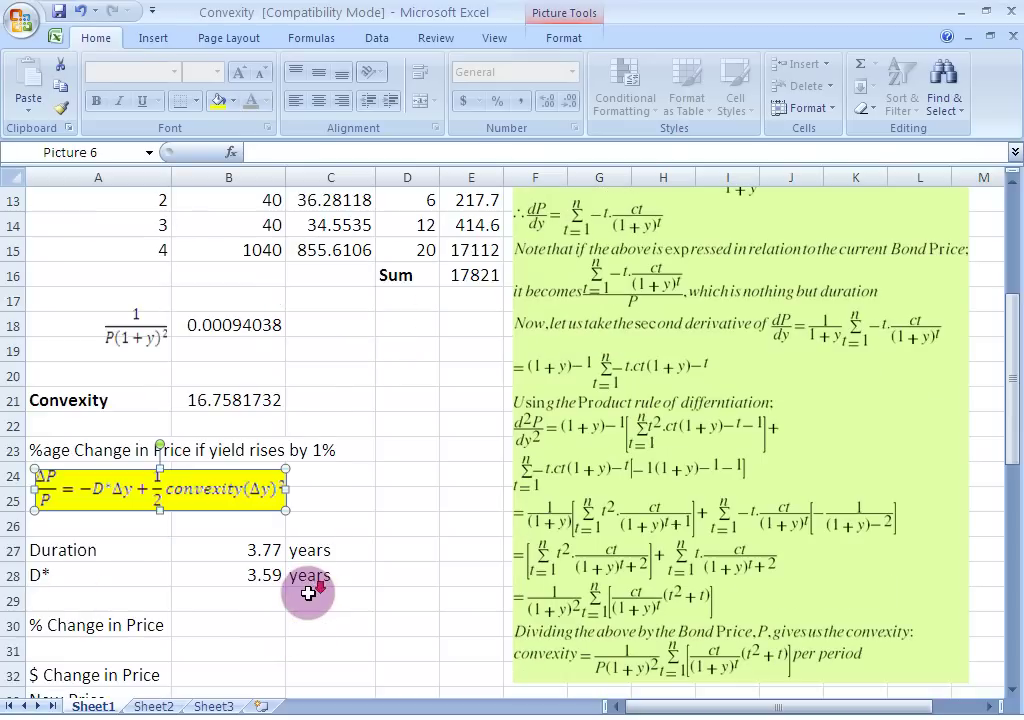
Calculate the % Change in Price in B30 with =(-B28*.01+0.5*B21*0.01^2)
click(258, 579)
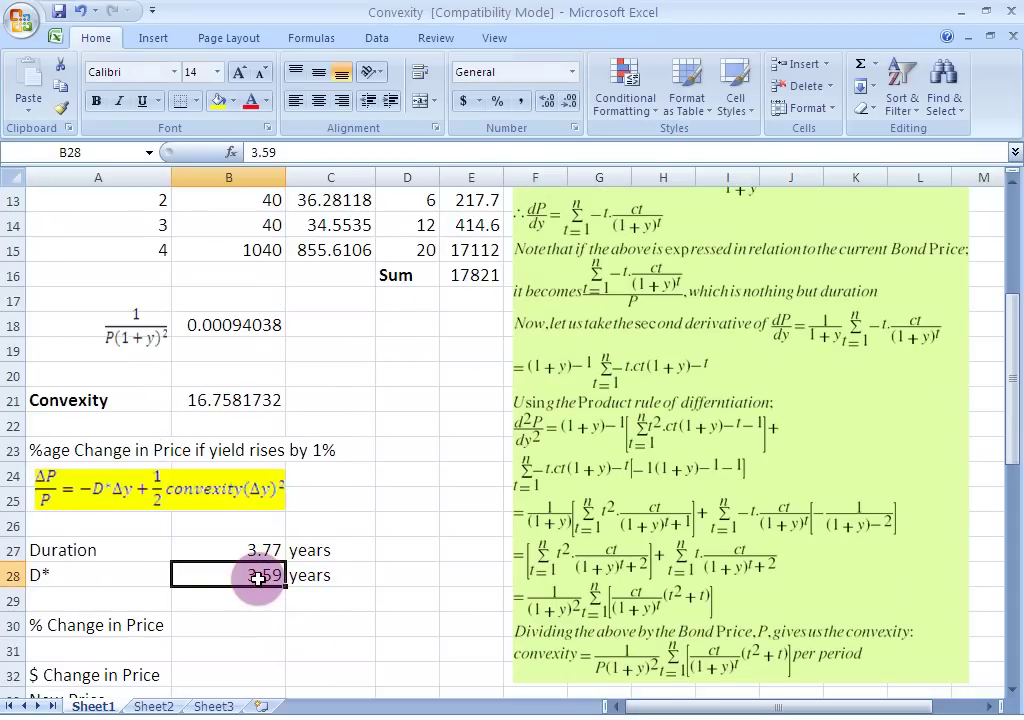
click(231, 626)
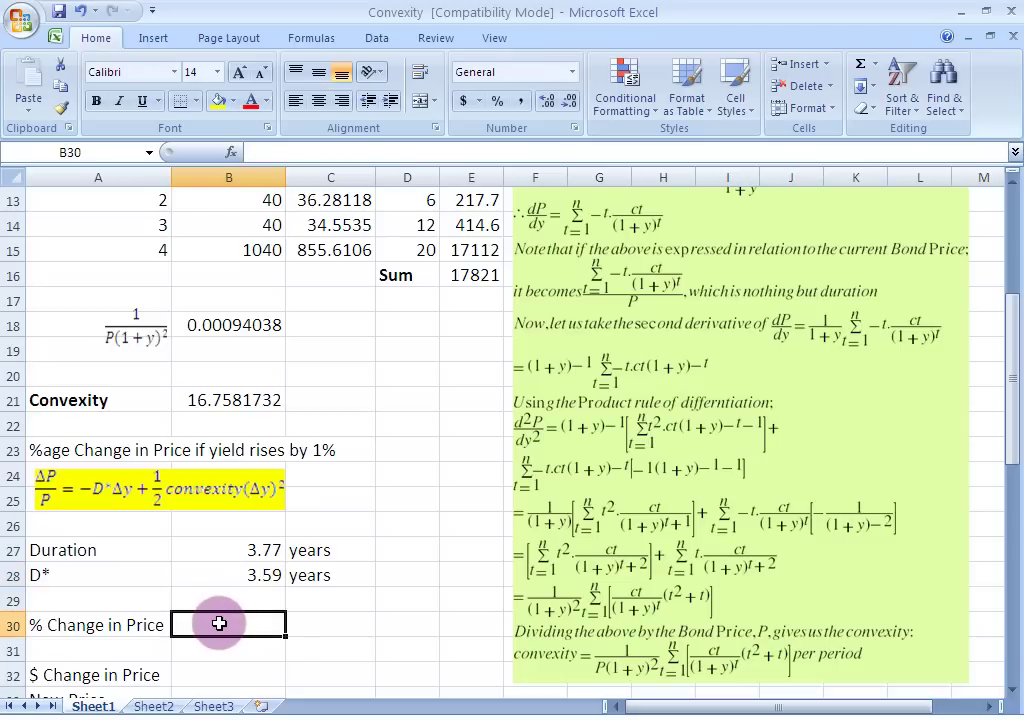
text(=()
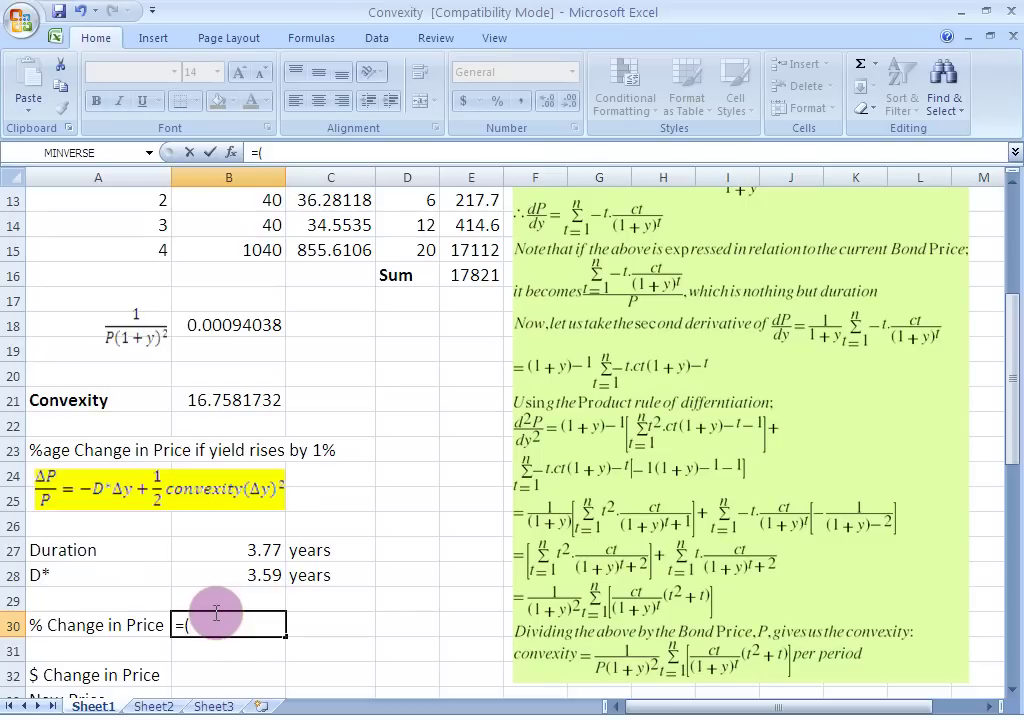
text(-)
click(264, 576)
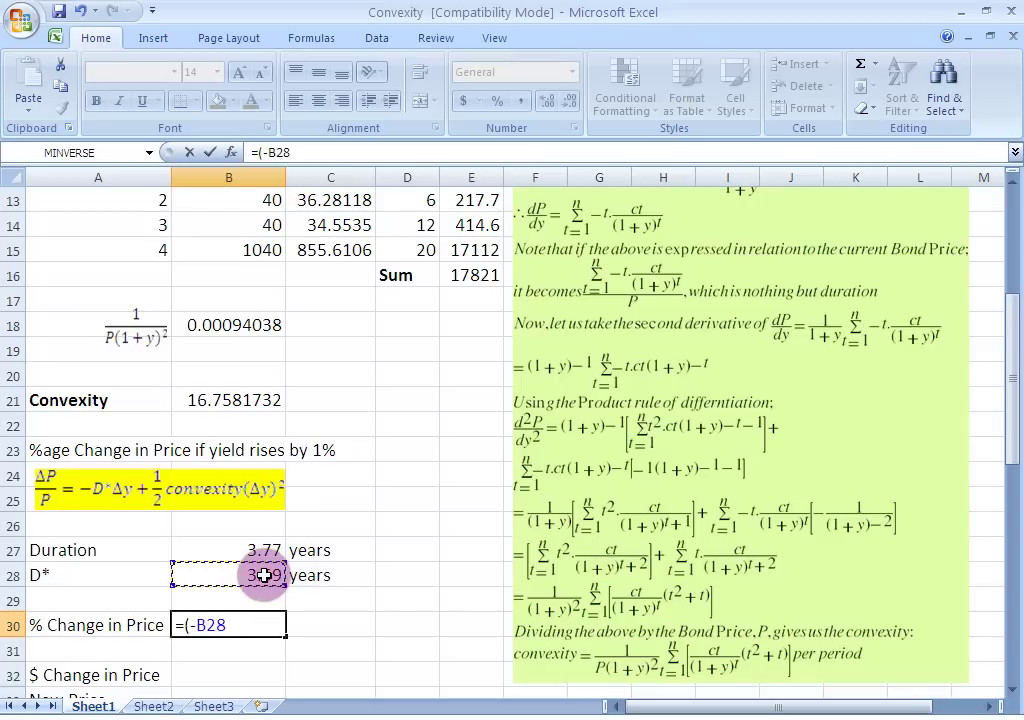
text(*.01+)
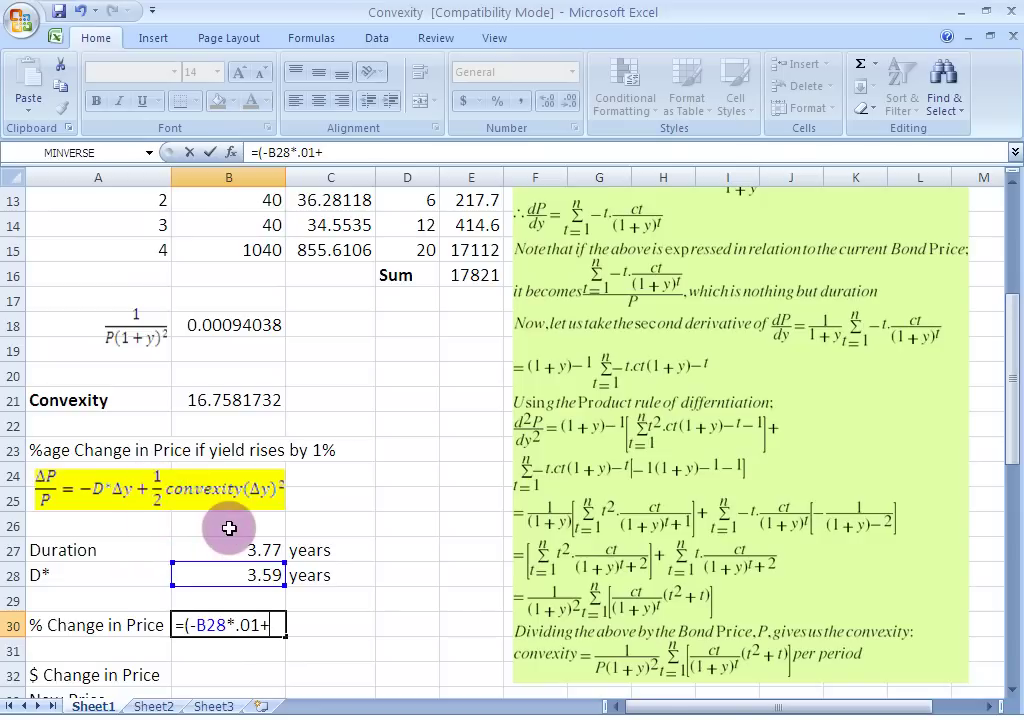
text(0.5*)
click(237, 402)
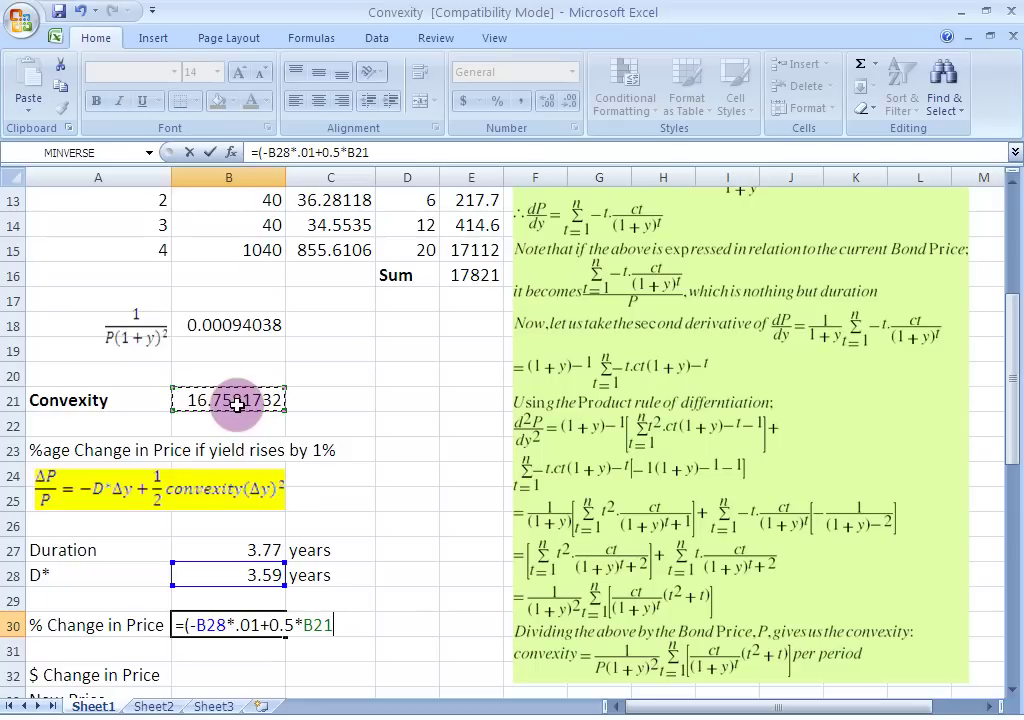
text(*0.01)
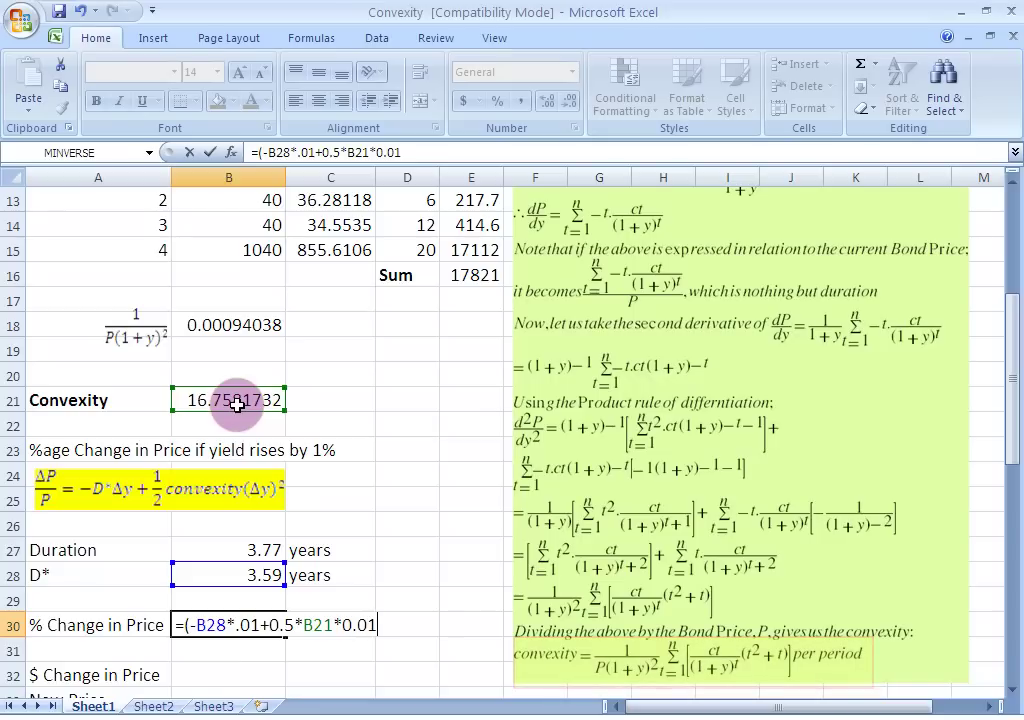
text(^2))
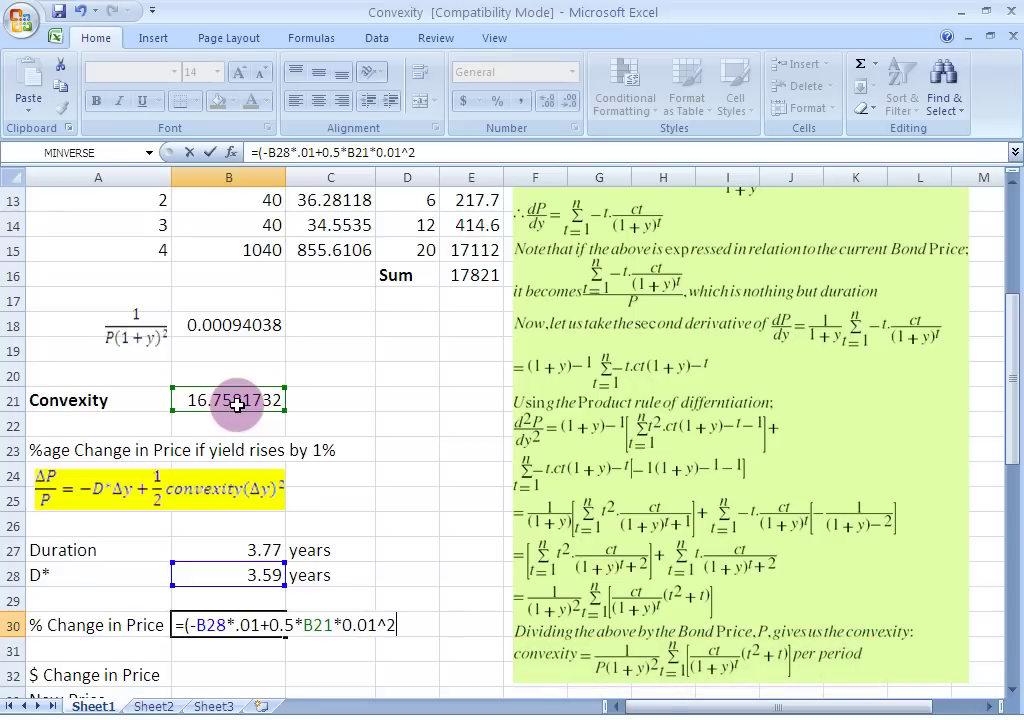
key(Return)
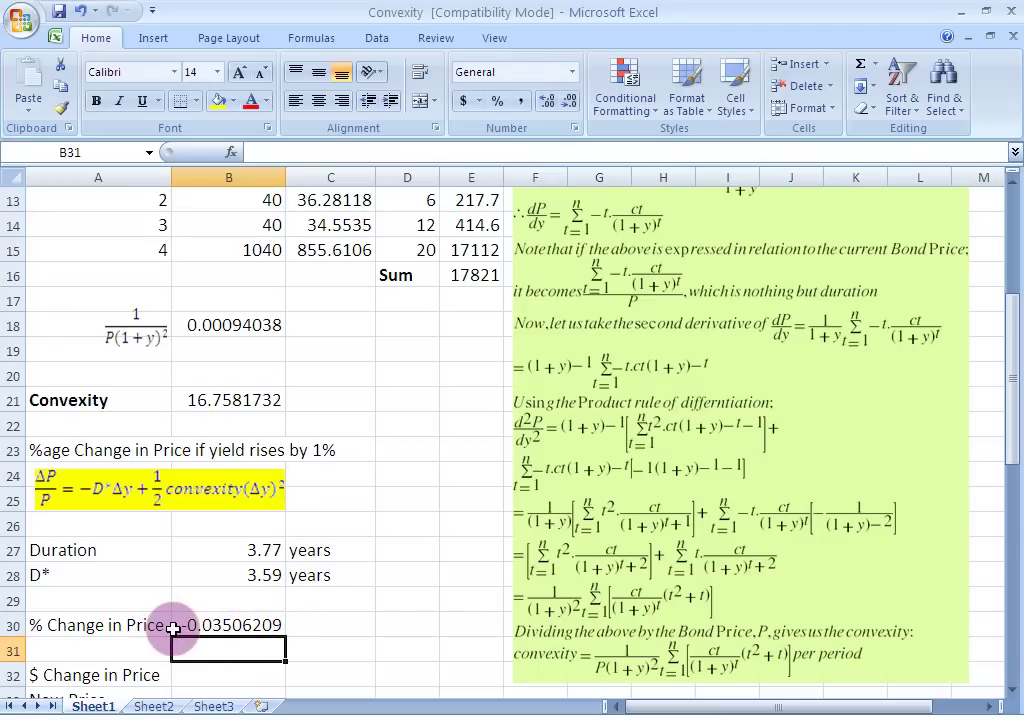
Calculate the $ Change in Price in B32 with =(964.54*B30)
click(298, 451)
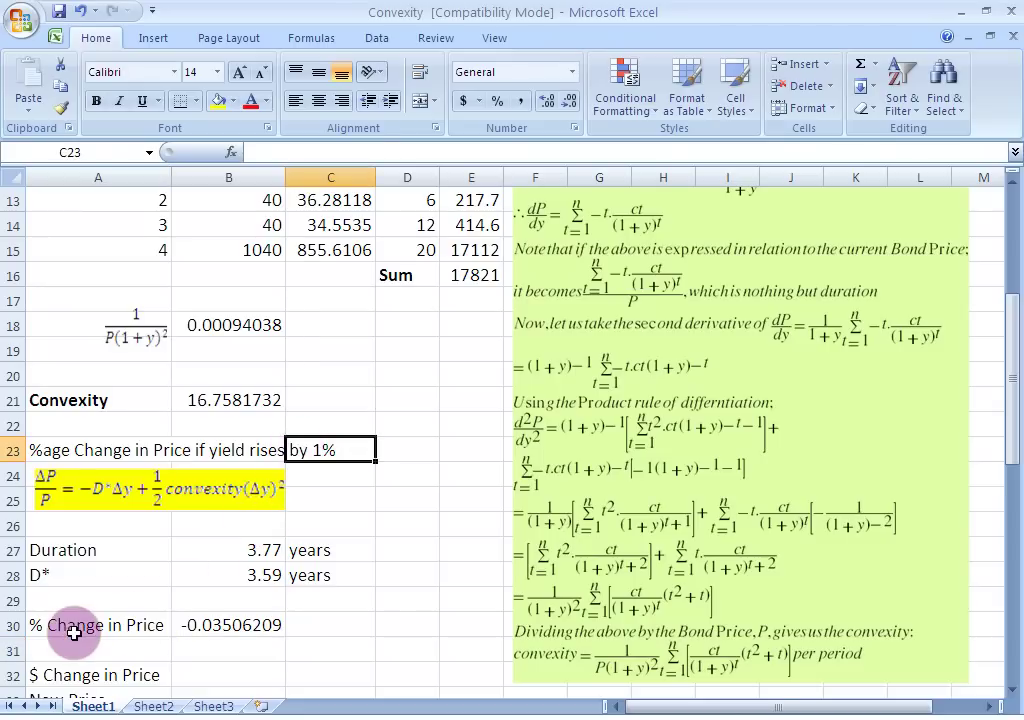
click(200, 627)
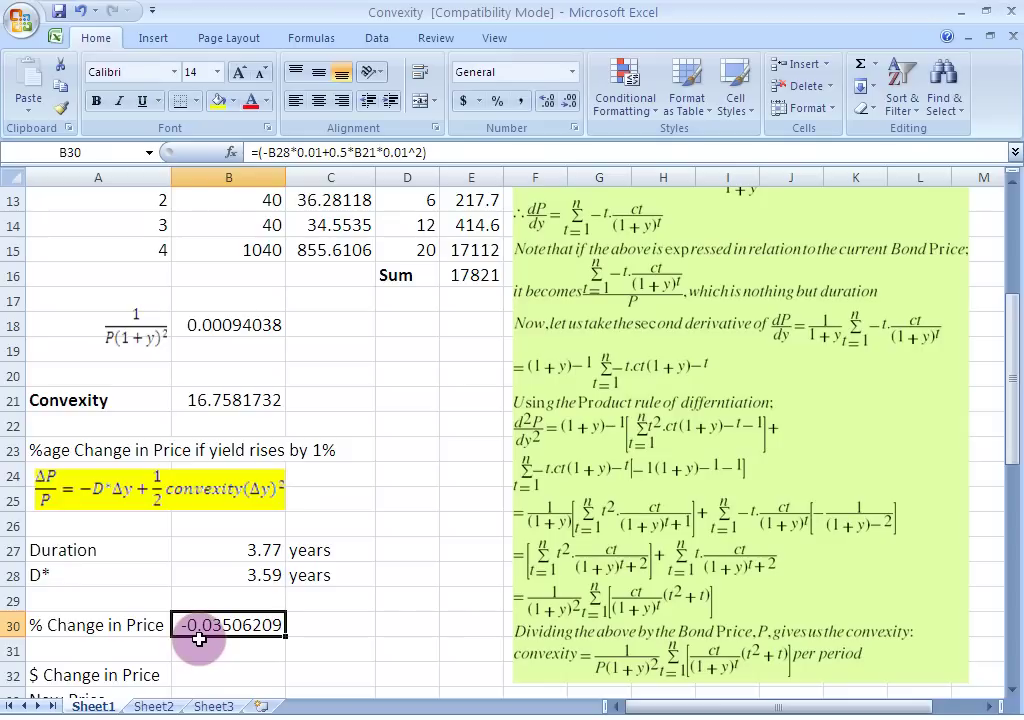
scroll(200, 640, down, 1)
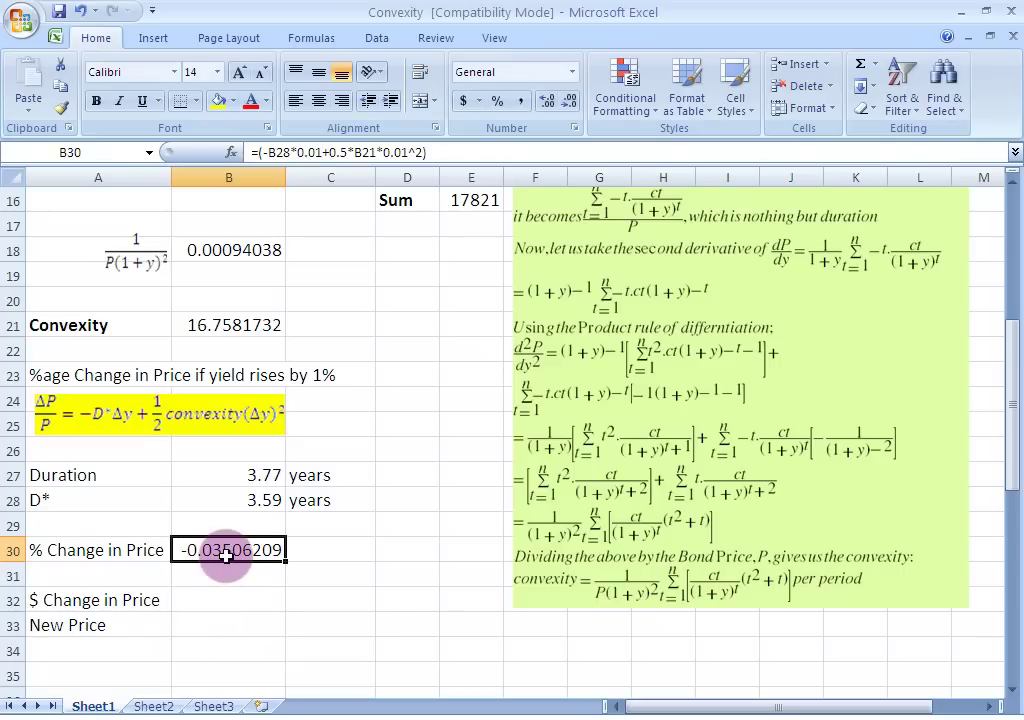
click(204, 602)
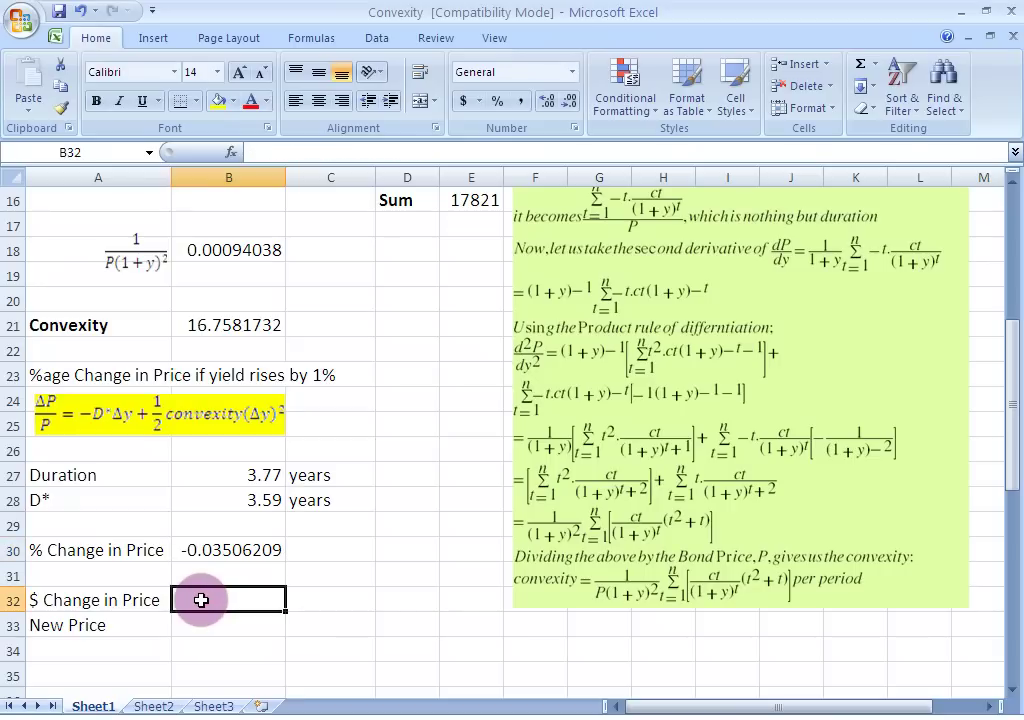
text(=()
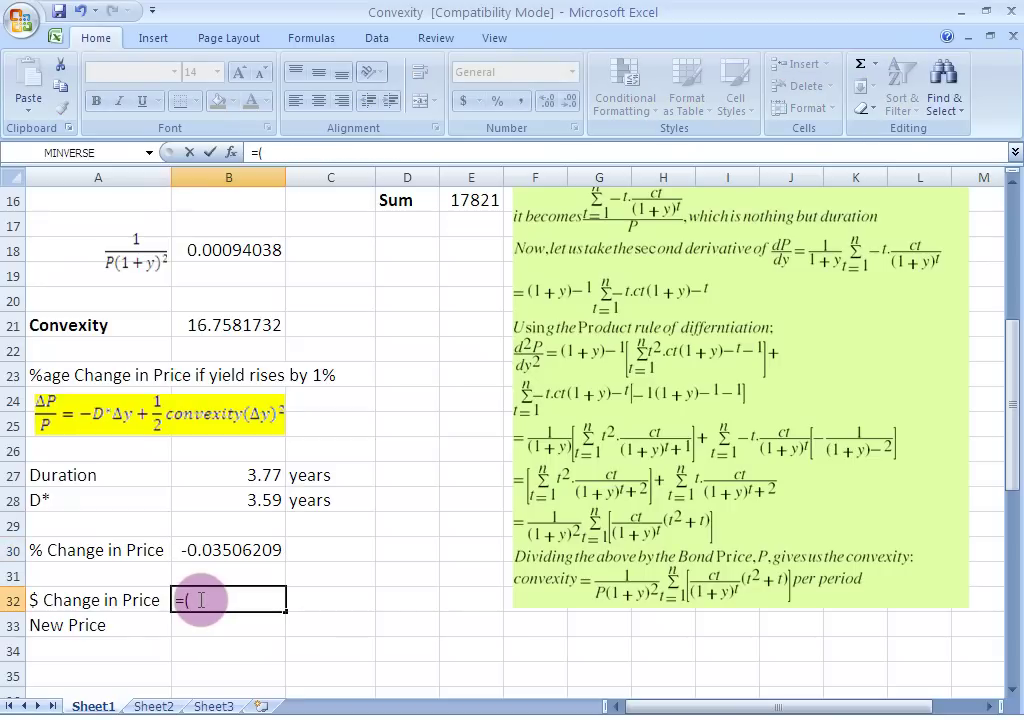
text(964.54)
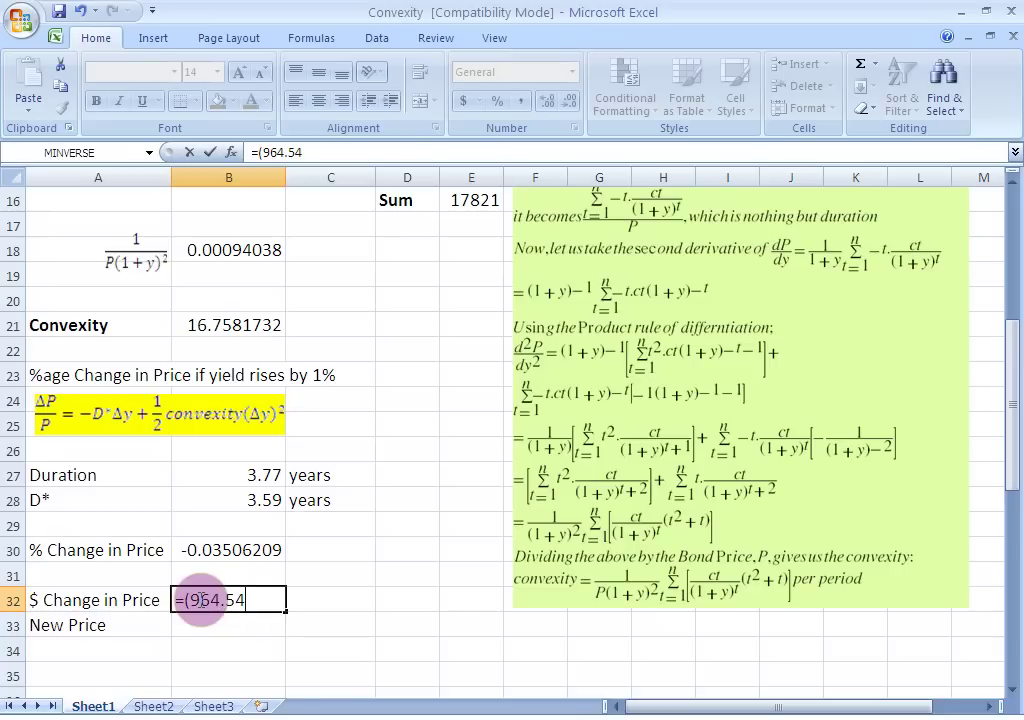
text(*)
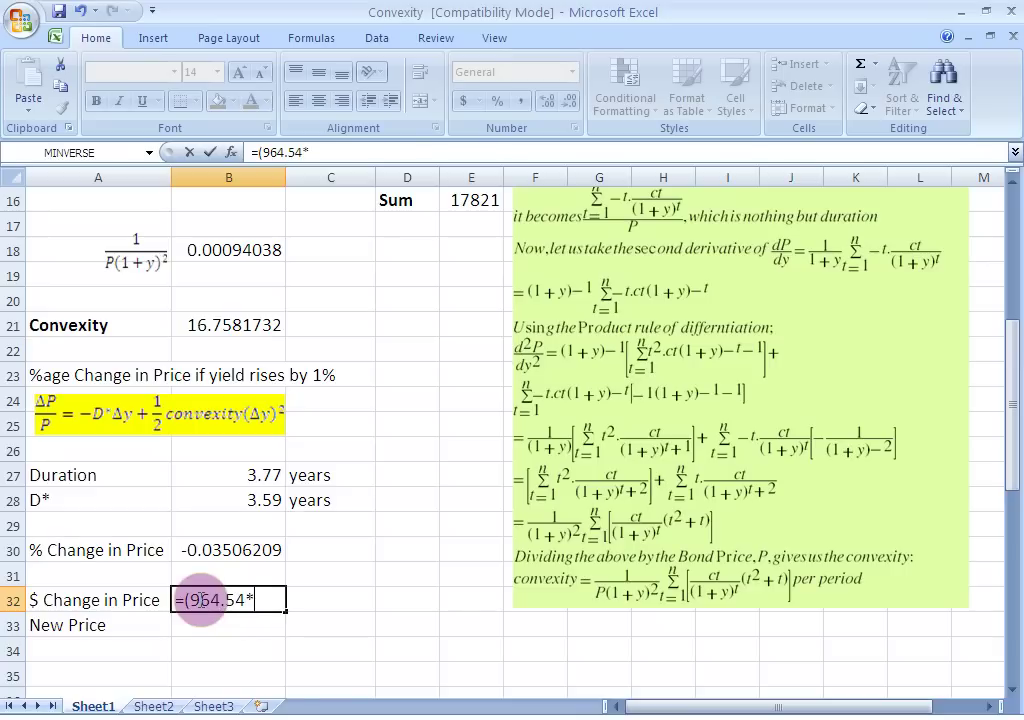
click(201, 545)
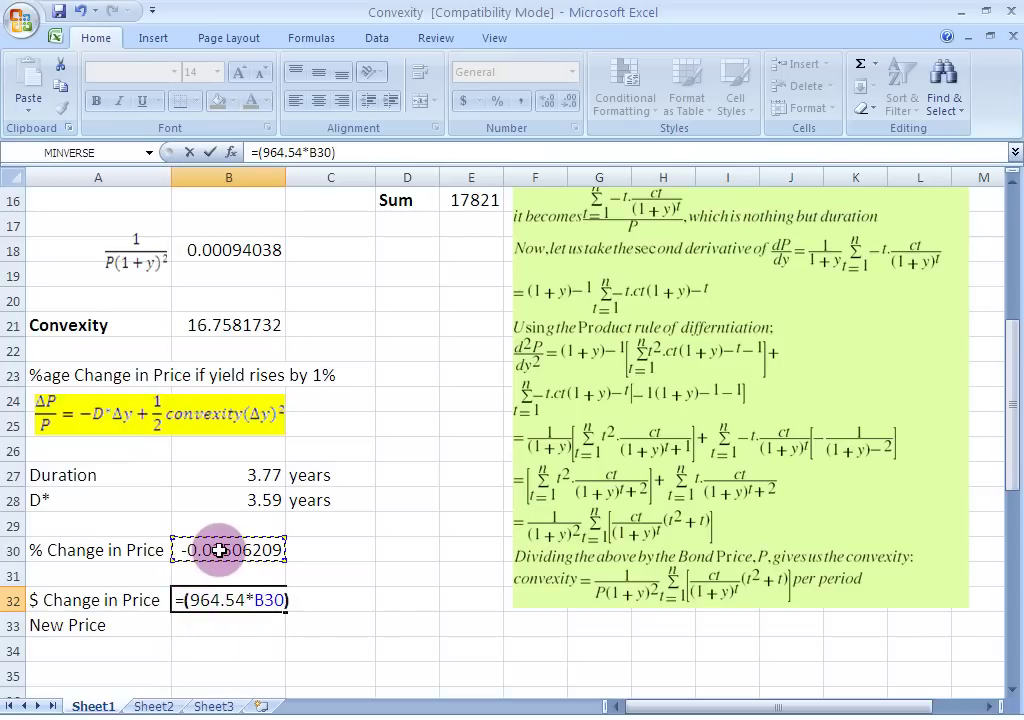
key(Return)
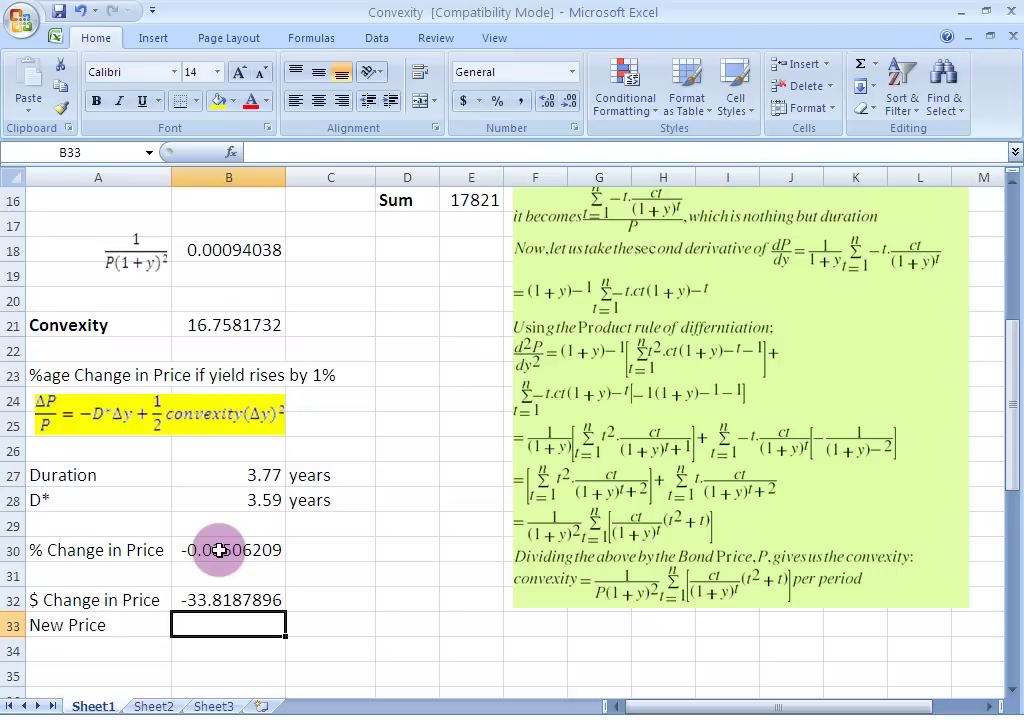
Calculate the New Price in B33 with =(964.54+B32)
text(=)
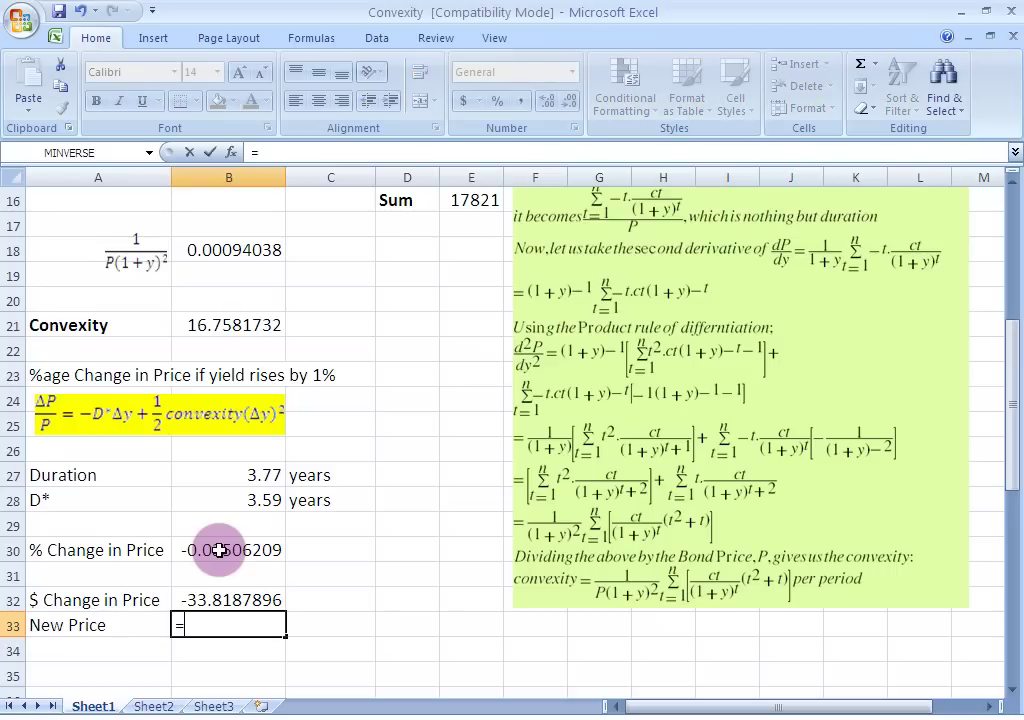
text((964.54)
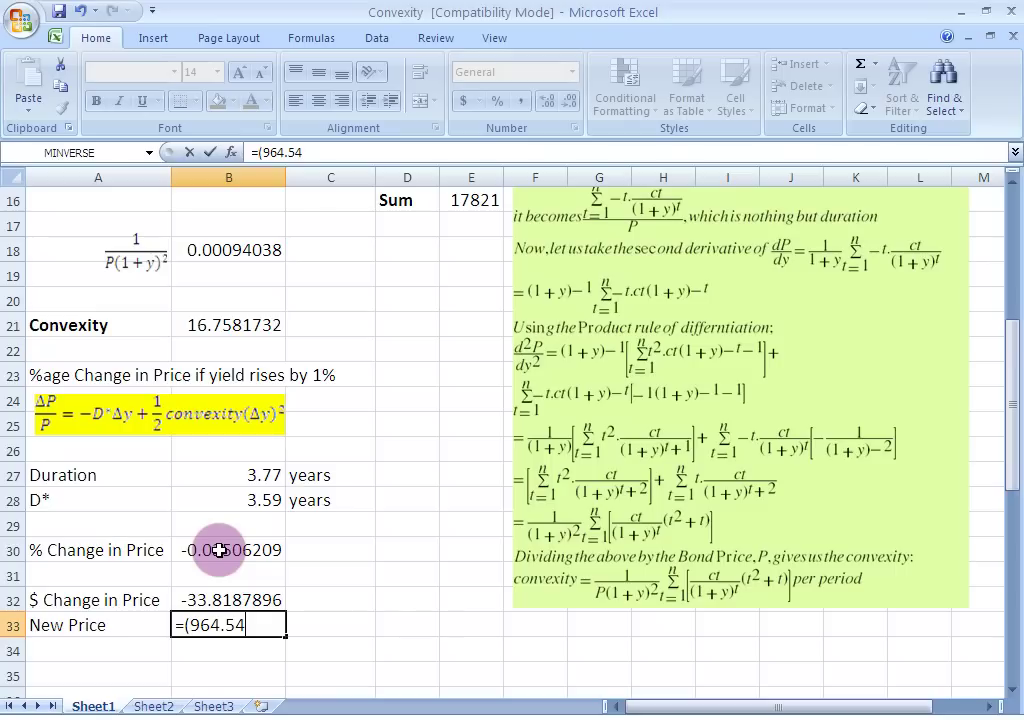
text(+)
click(214, 603)
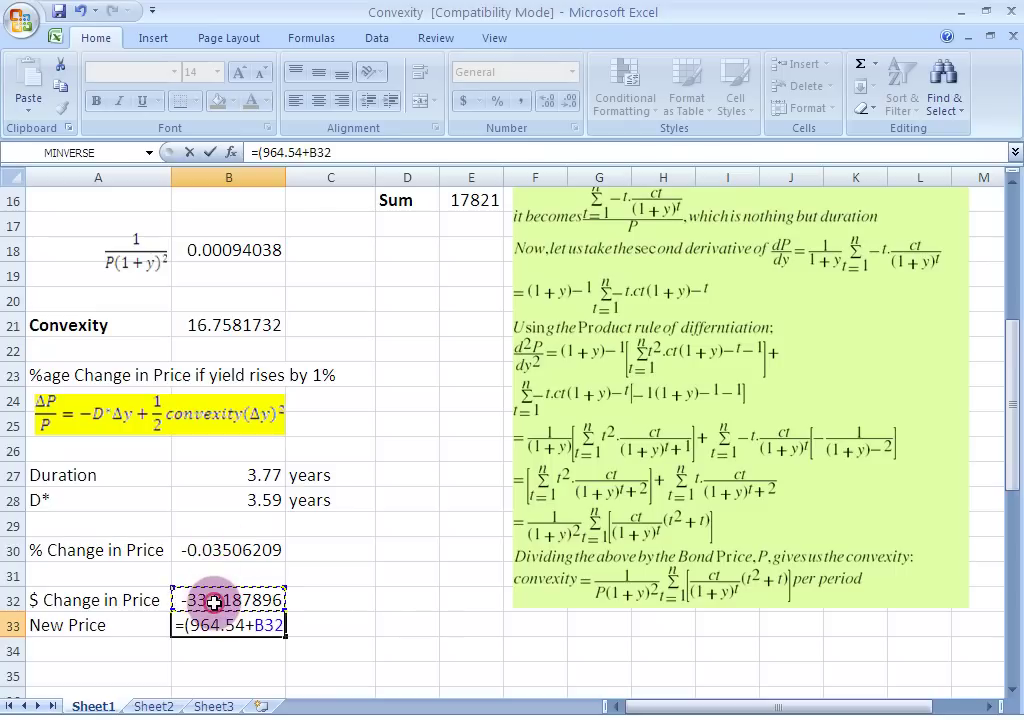
text())
key(Return)
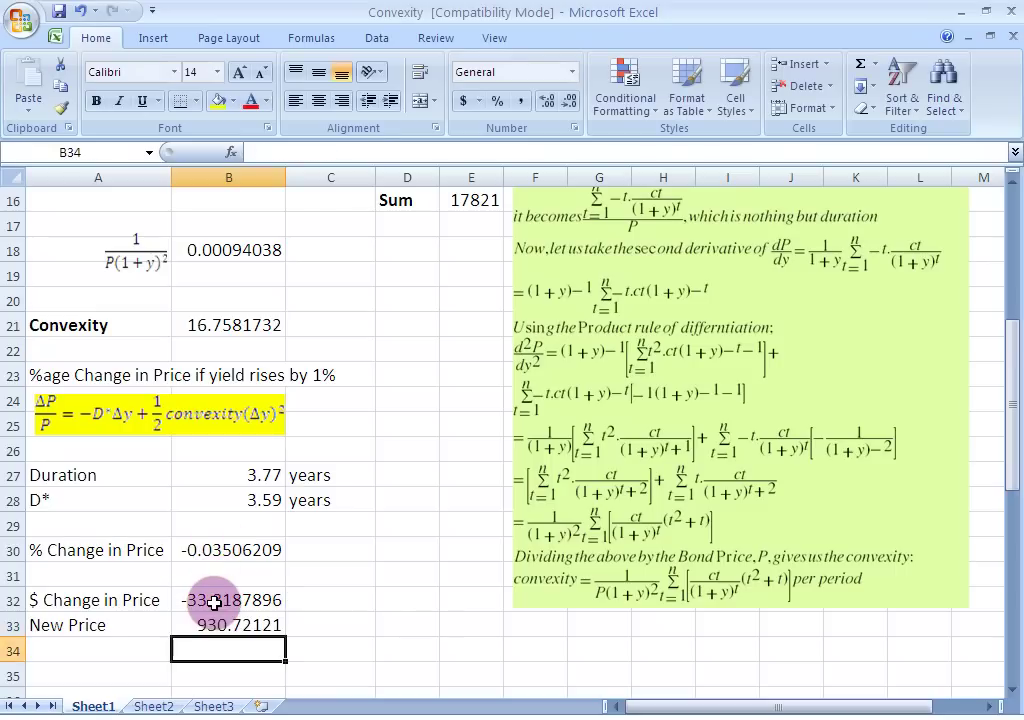